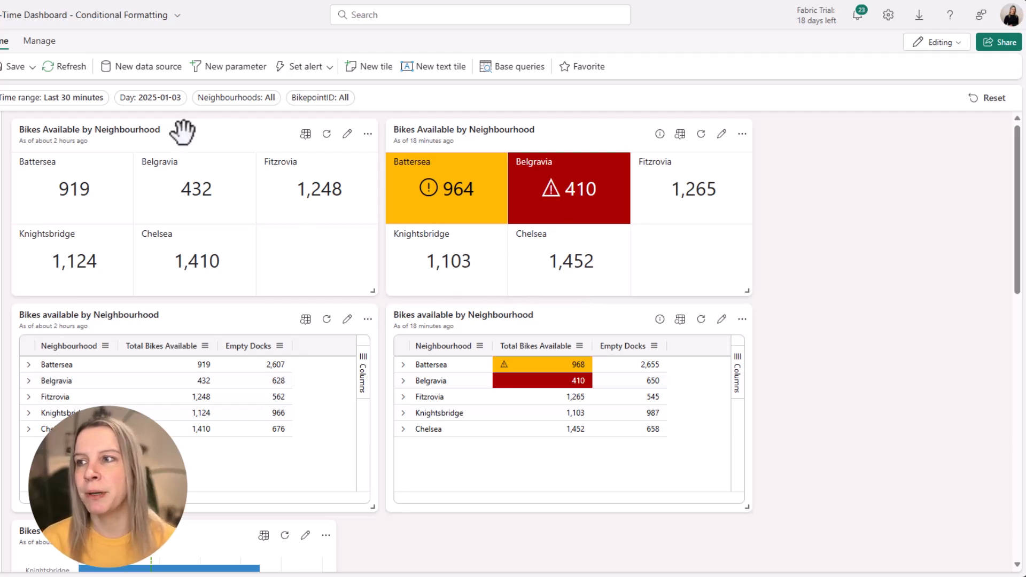
- Open the first Bikes Available by Neighbourhood multi stat tile for editing in edit mode
{"action": "left_click", "coordinate": [960, 44]}
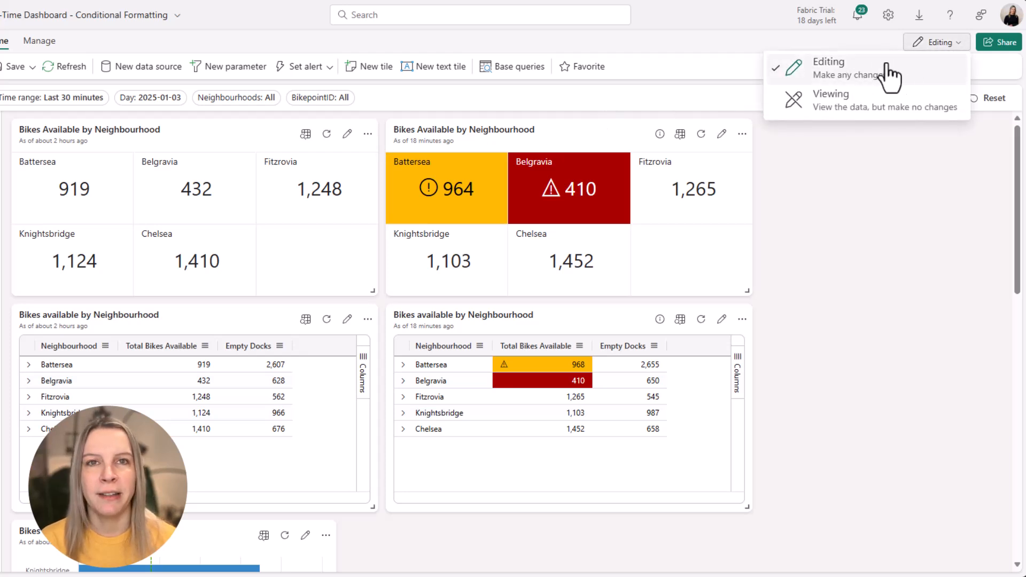
{"action": "left_click", "coordinate": [346, 132]}
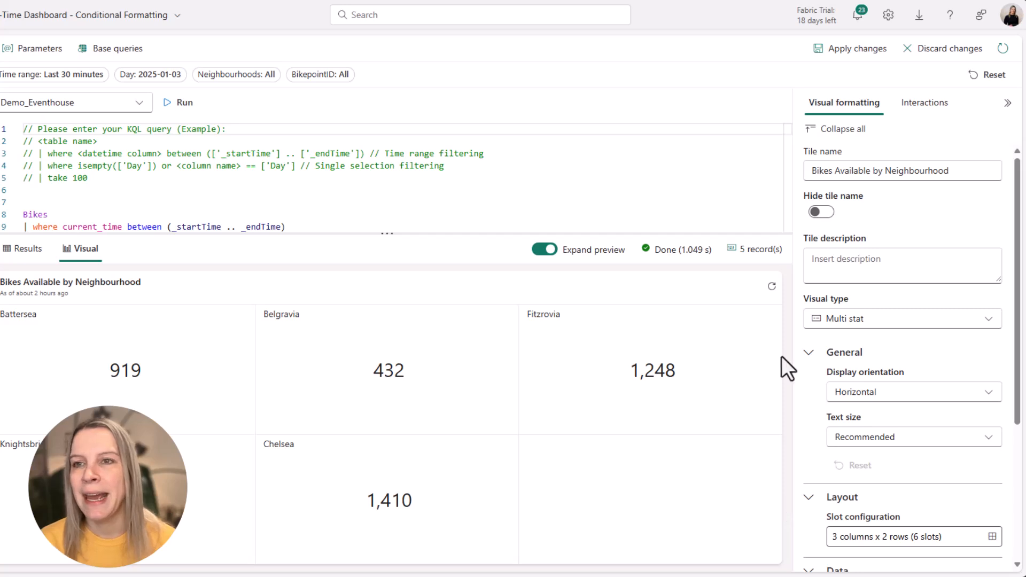
{"action": "scroll", "coordinate": [916, 214], "scroll_direction": "down", "scroll_amount": 3}
{"action": "scroll", "coordinate": [909, 232], "scroll_direction": "down", "scroll_amount": 1}
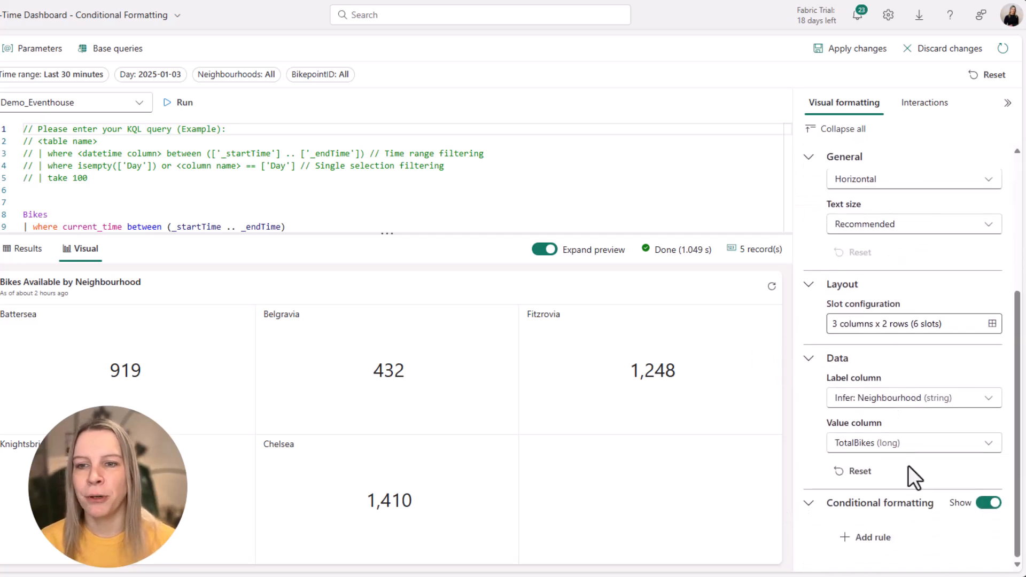
- Add a new conditional formatting rule to the tile and open it for editing
{"action": "left_click", "coordinate": [986, 504]}
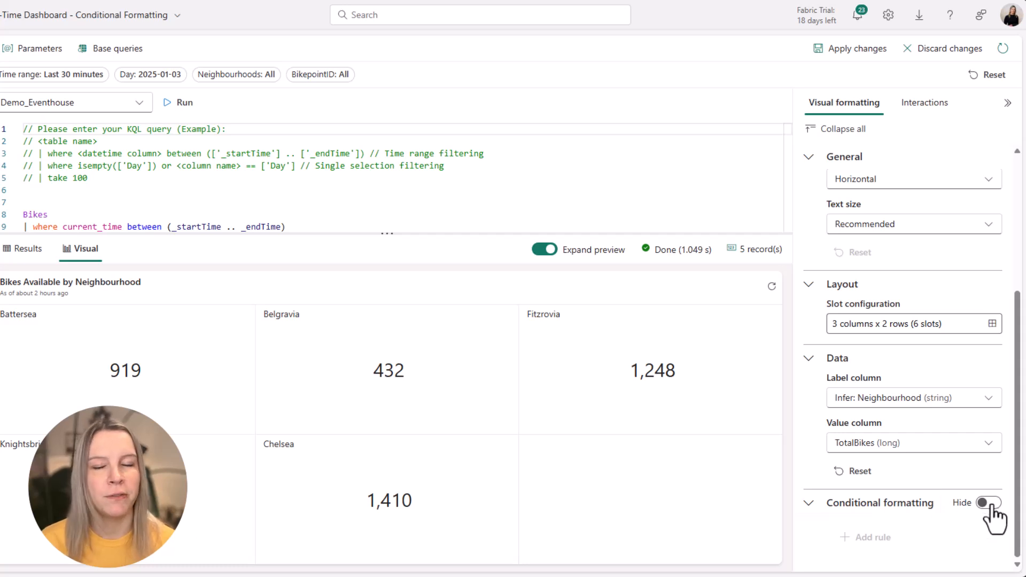
{"action": "left_click", "coordinate": [989, 503]}
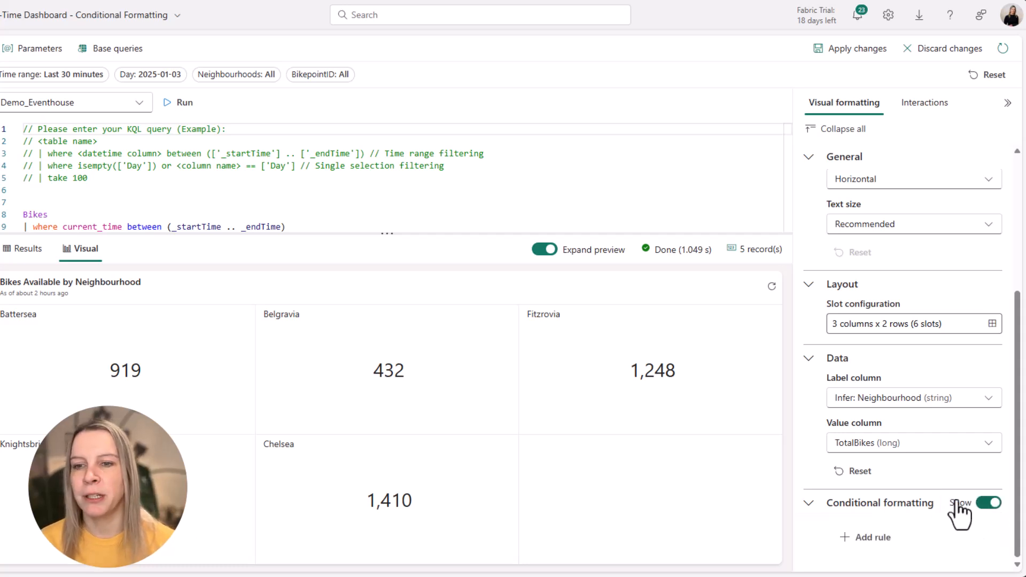
{"action": "left_click", "coordinate": [874, 543]}
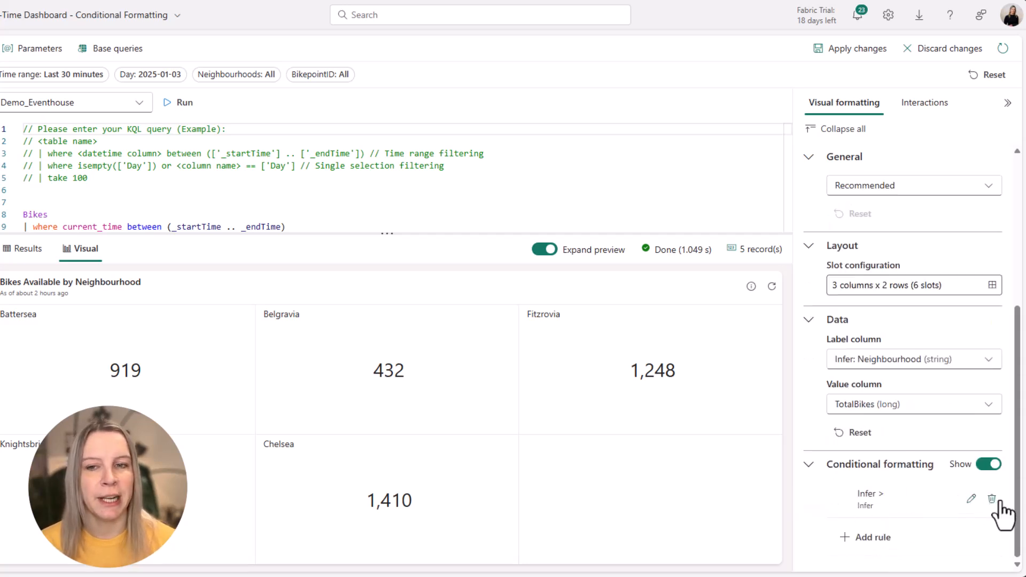
{"action": "left_click", "coordinate": [971, 499]}
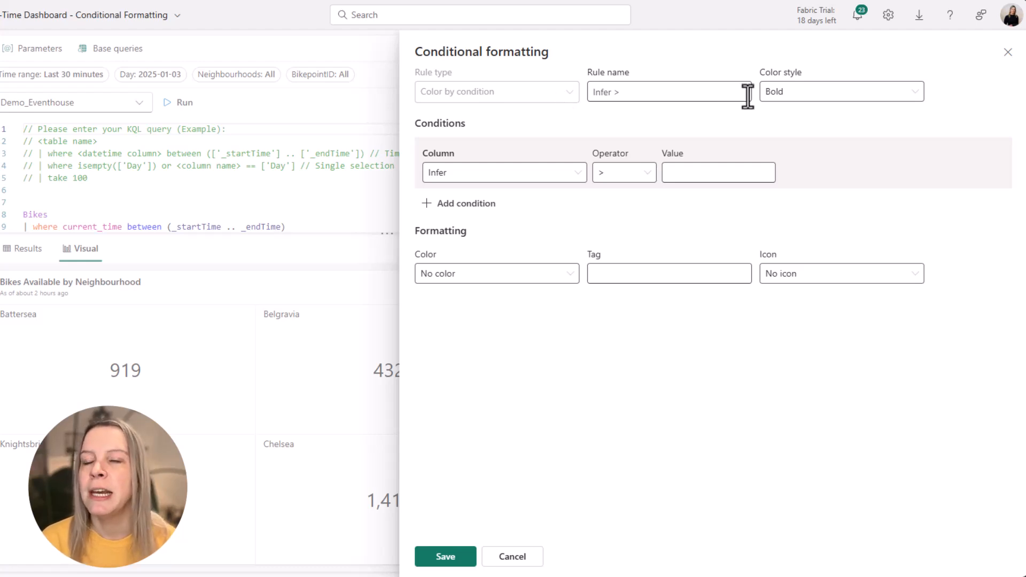
- Set the rule to Bold color style with condition TotalBikes (long) < 1000
{"action": "left_click", "coordinate": [792, 95]}
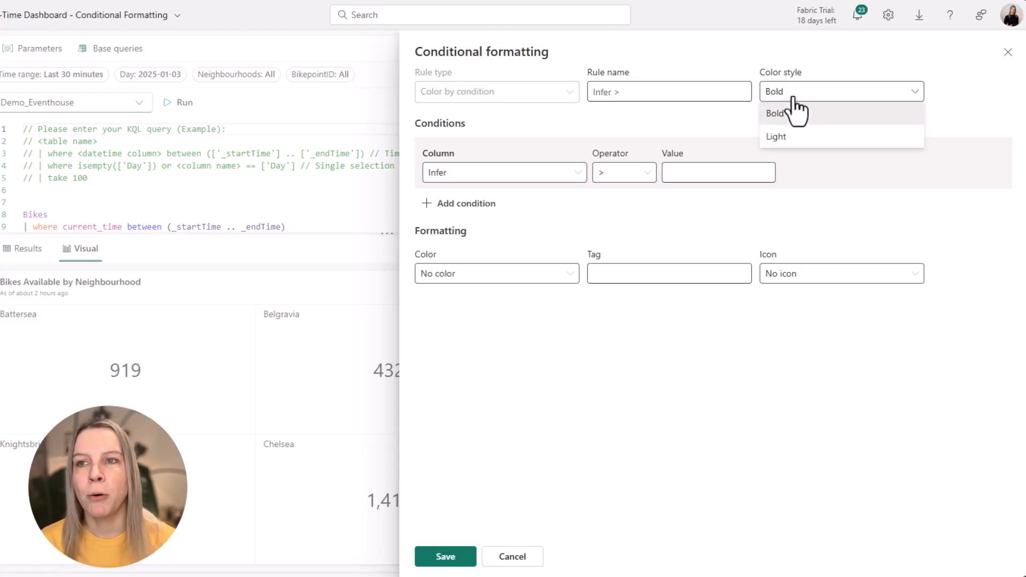
{"action": "left_click", "coordinate": [827, 113]}
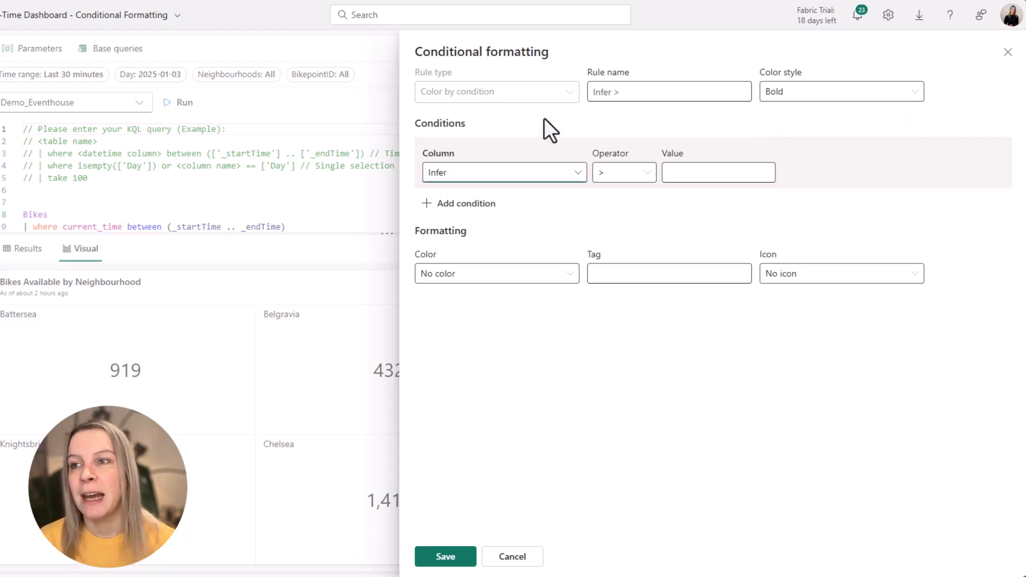
{"action": "left_click", "coordinate": [559, 180]}
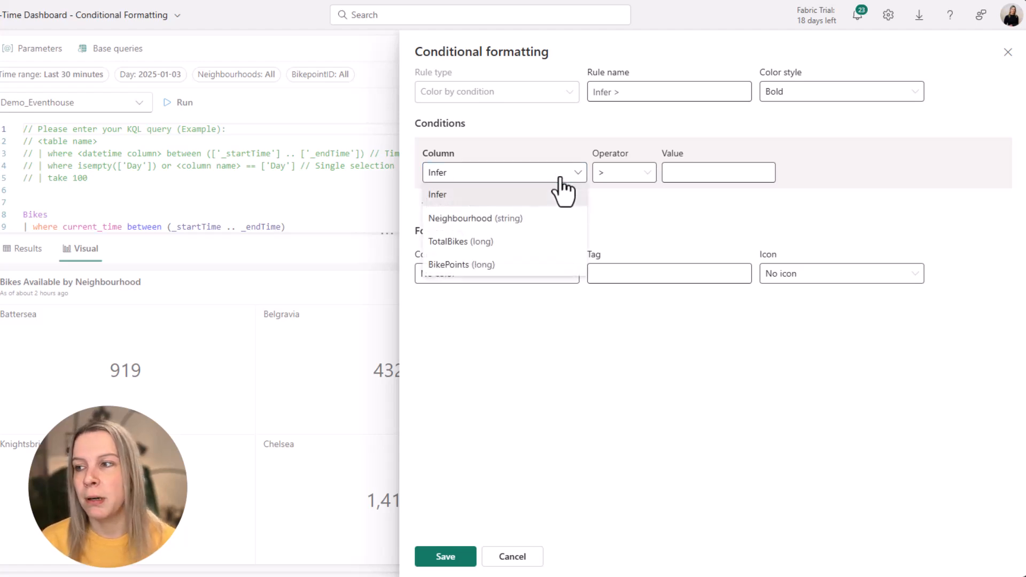
{"action": "left_click", "coordinate": [521, 241]}
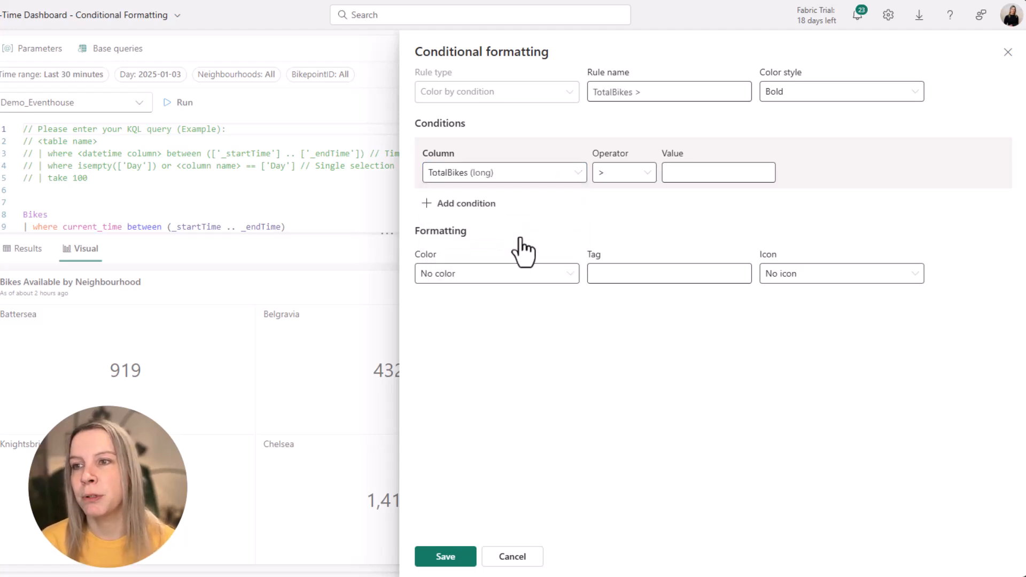
{"action": "left_click", "coordinate": [630, 181]}
{"action": "left_click", "coordinate": [632, 245]}
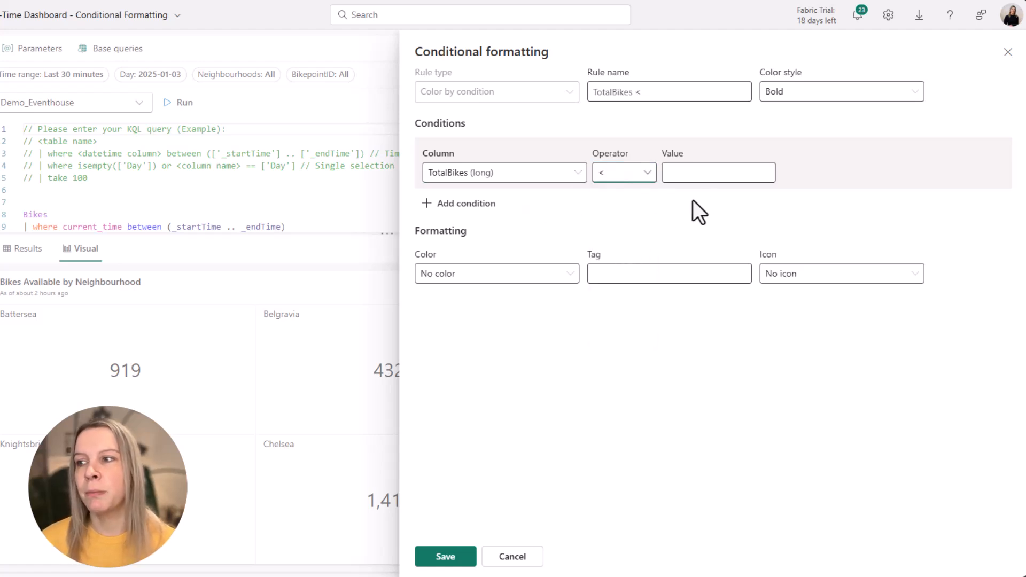
{"action": "left_click", "coordinate": [715, 172]}
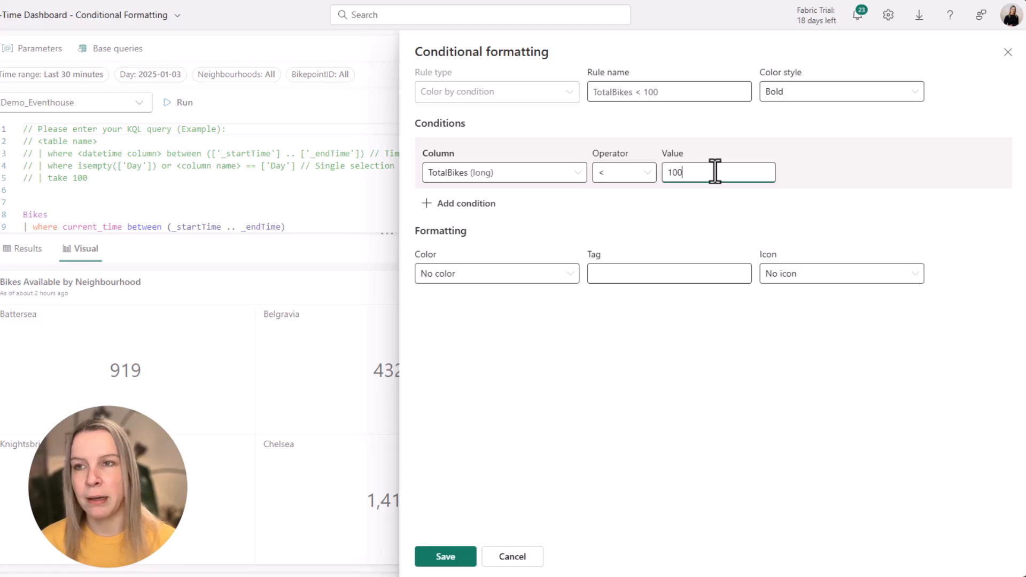
- Format the rule with Yellow color and the exclamation-circle icon, then save the rule
{"action": "left_click", "coordinate": [558, 277]}
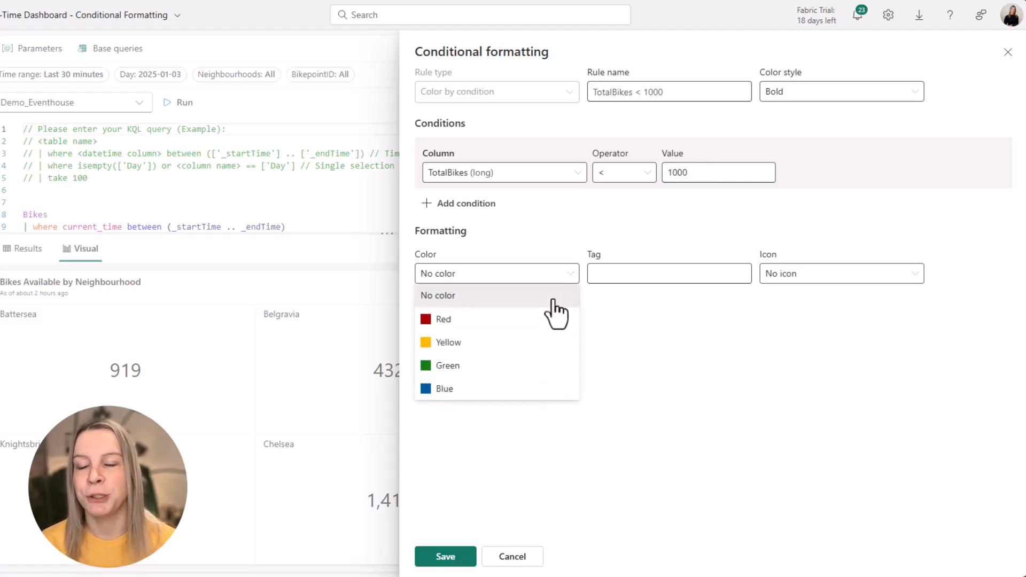
{"action": "left_click", "coordinate": [530, 277]}
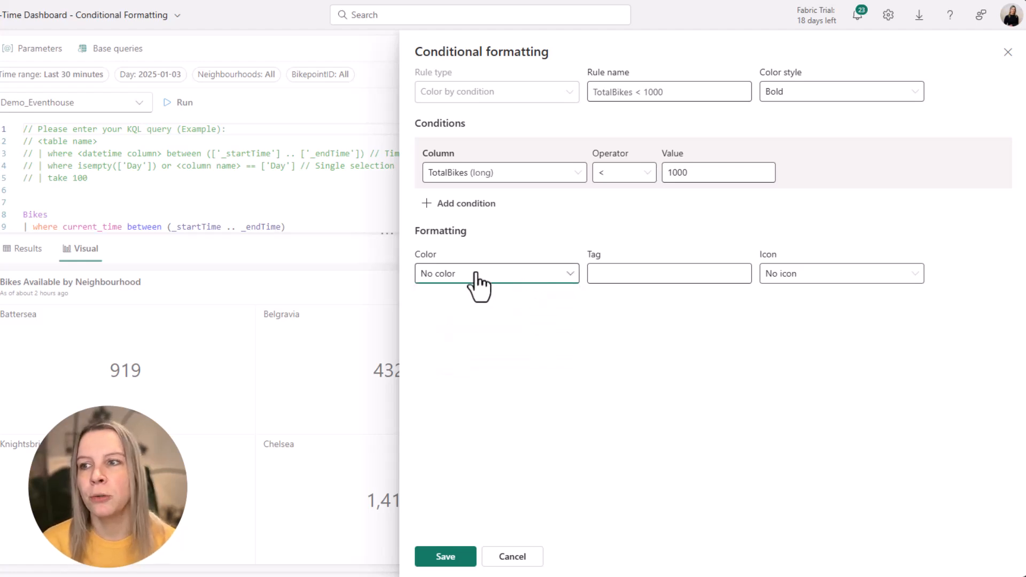
{"action": "left_click", "coordinate": [848, 277]}
{"action": "scroll", "coordinate": [664, 348], "scroll_direction": "down", "scroll_amount": 10}
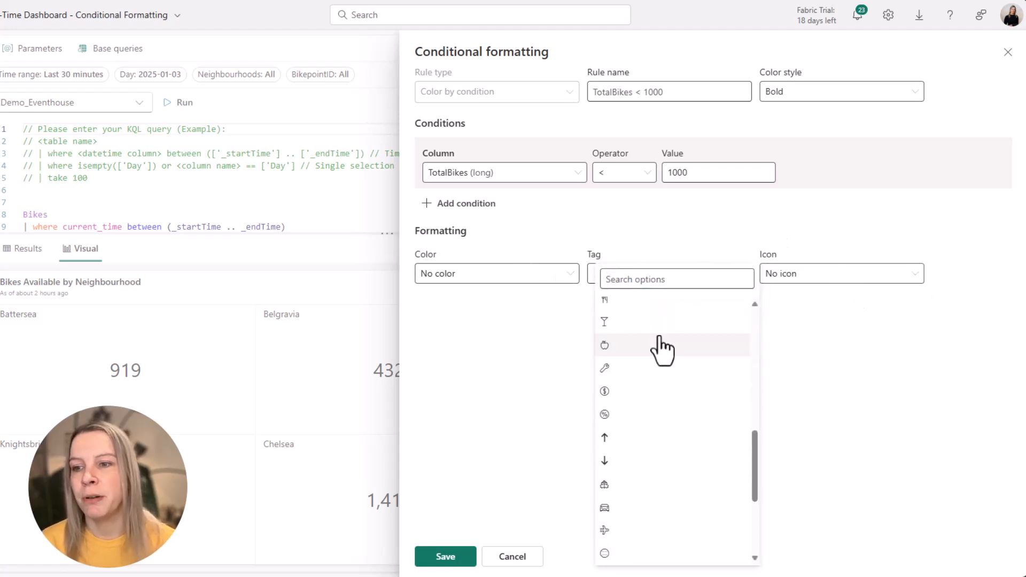
{"action": "left_click", "coordinate": [540, 274]}
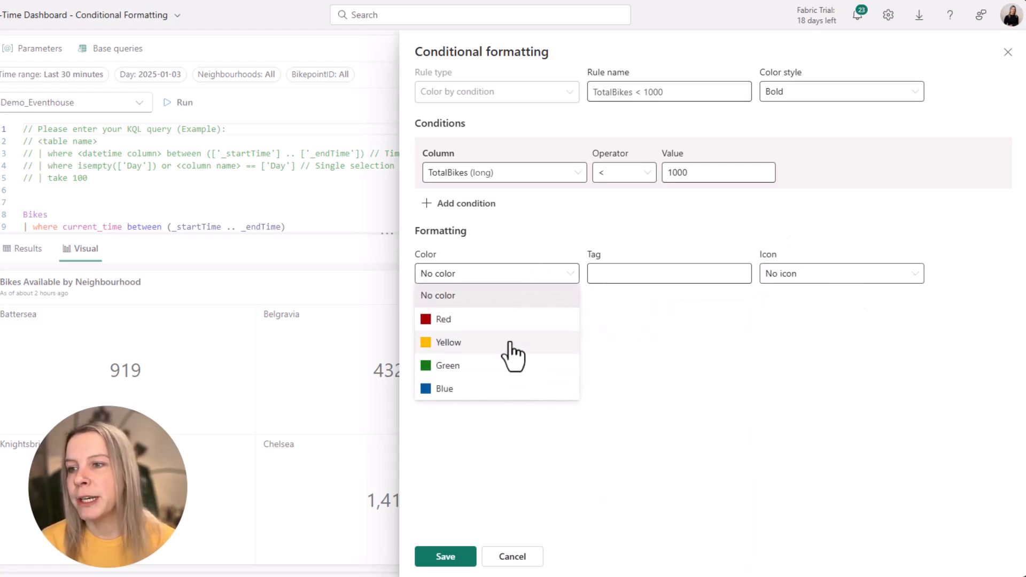
{"action": "left_click", "coordinate": [509, 343]}
{"action": "left_click", "coordinate": [859, 275]}
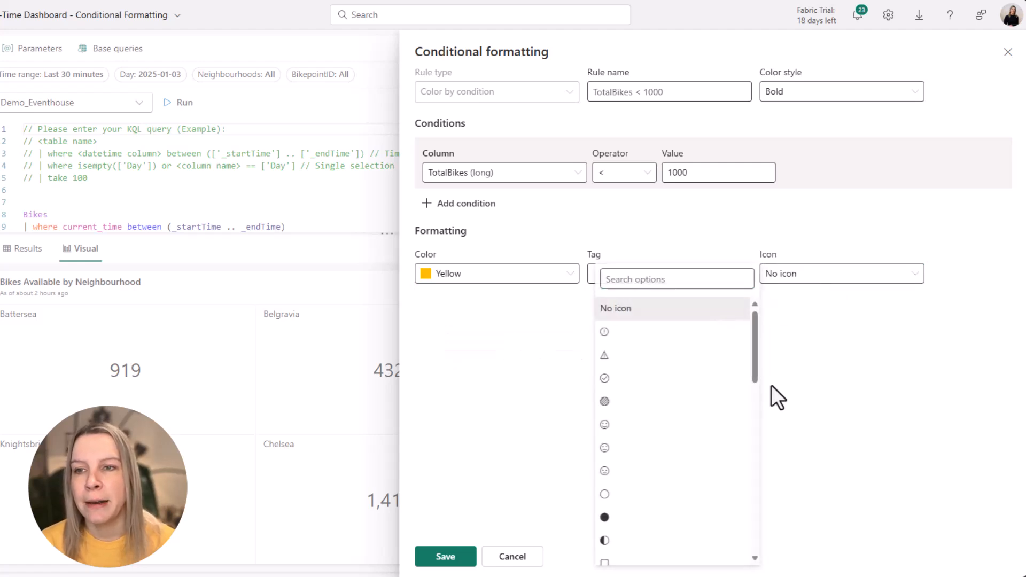
{"action": "left_click_drag", "start_coordinate": [754, 360], "coordinate": [752, 542]}
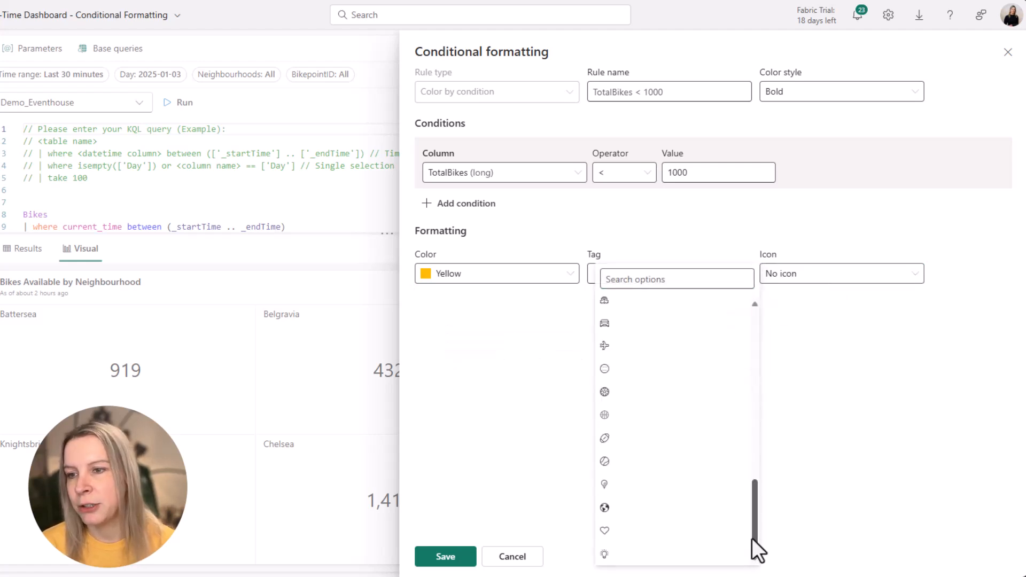
{"action": "scroll", "coordinate": [649, 419], "scroll_direction": "up", "scroll_amount": 10}
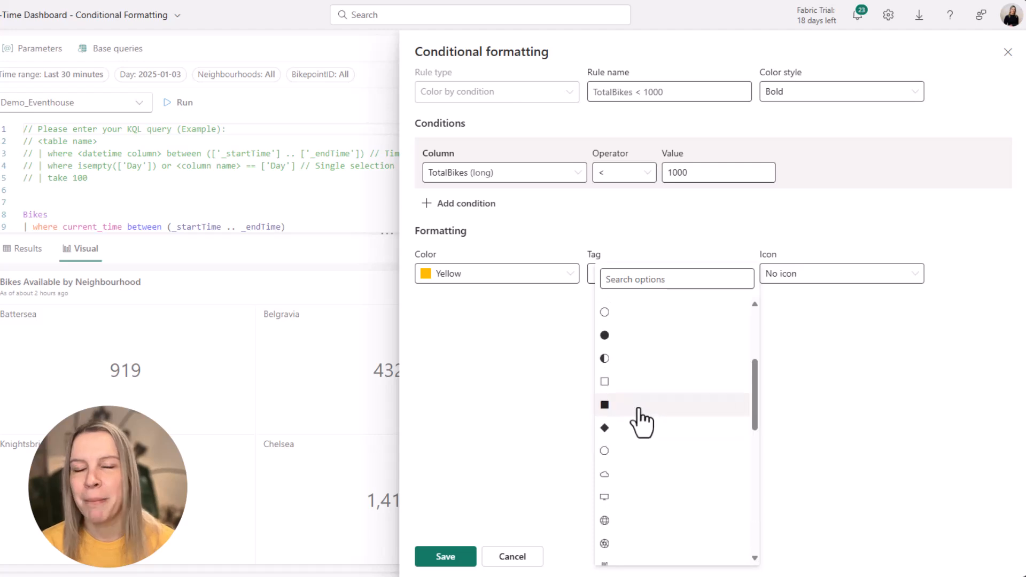
{"action": "scroll", "coordinate": [649, 438], "scroll_direction": "up", "scroll_amount": 5}
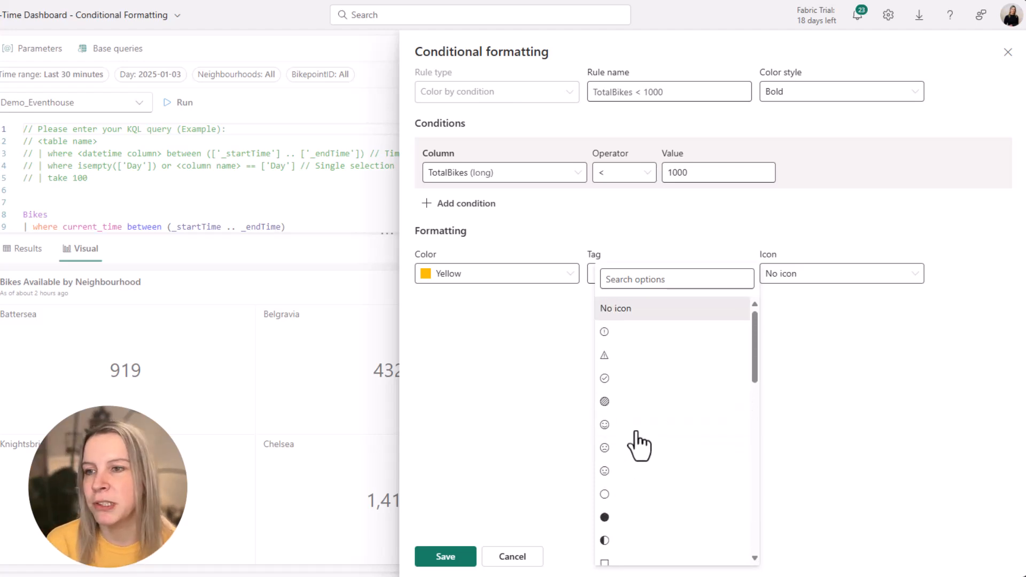
{"action": "left_click", "coordinate": [618, 332]}
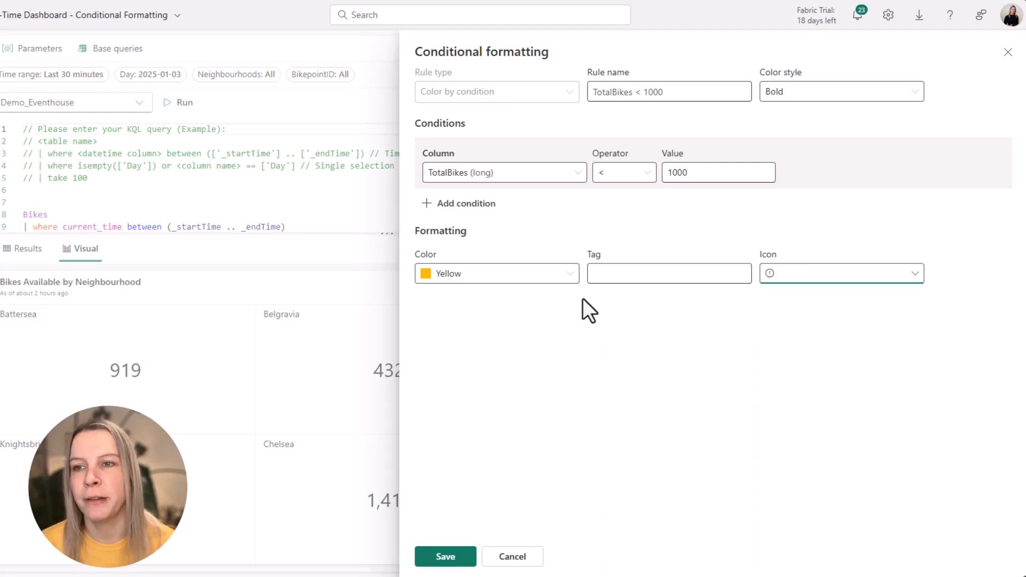
{"action": "left_click", "coordinate": [454, 558]}
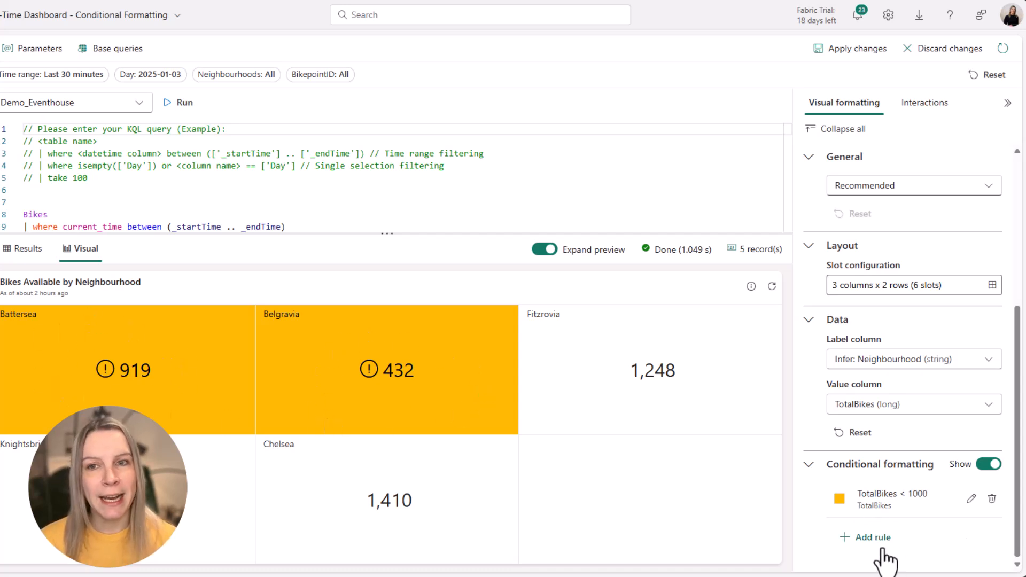
- Add a second conditional formatting rule with condition TotalBikes (long) < 450
{"action": "left_click", "coordinate": [869, 537]}
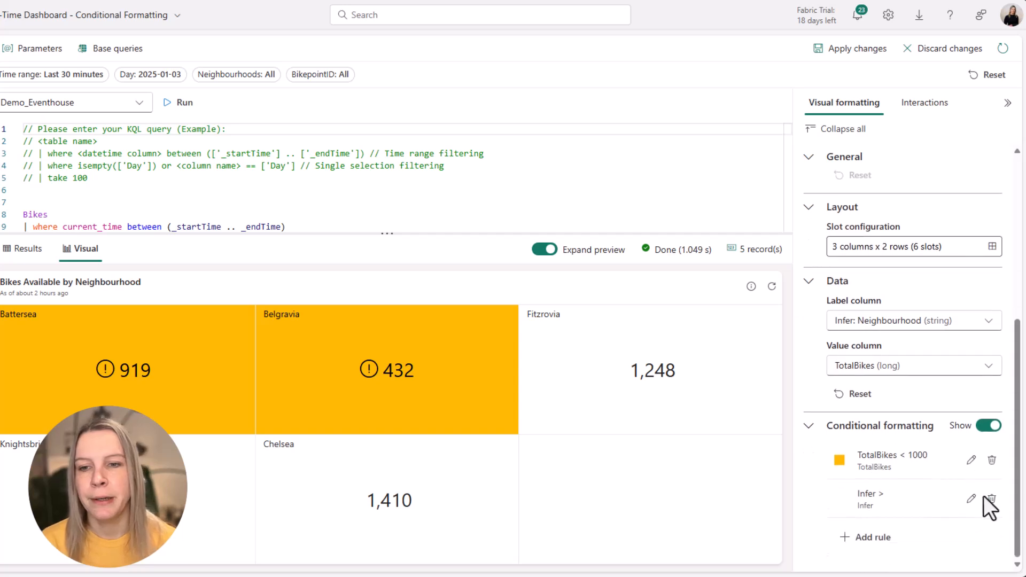
{"action": "left_click", "coordinate": [971, 499]}
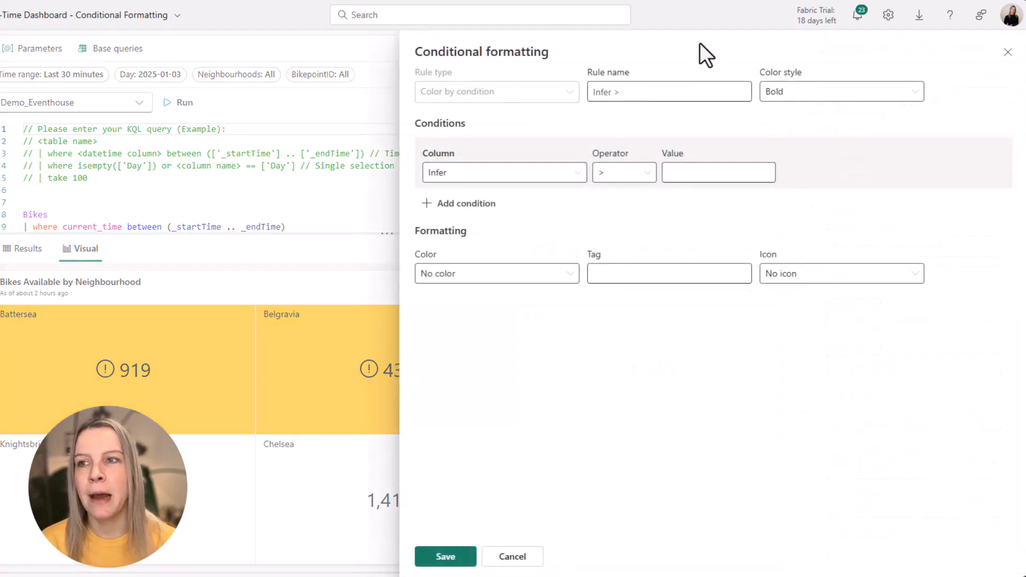
{"action": "left_click", "coordinate": [515, 175]}
{"action": "left_click", "coordinate": [503, 242]}
{"action": "left_click", "coordinate": [624, 173]}
{"action": "left_click", "coordinate": [619, 218]}
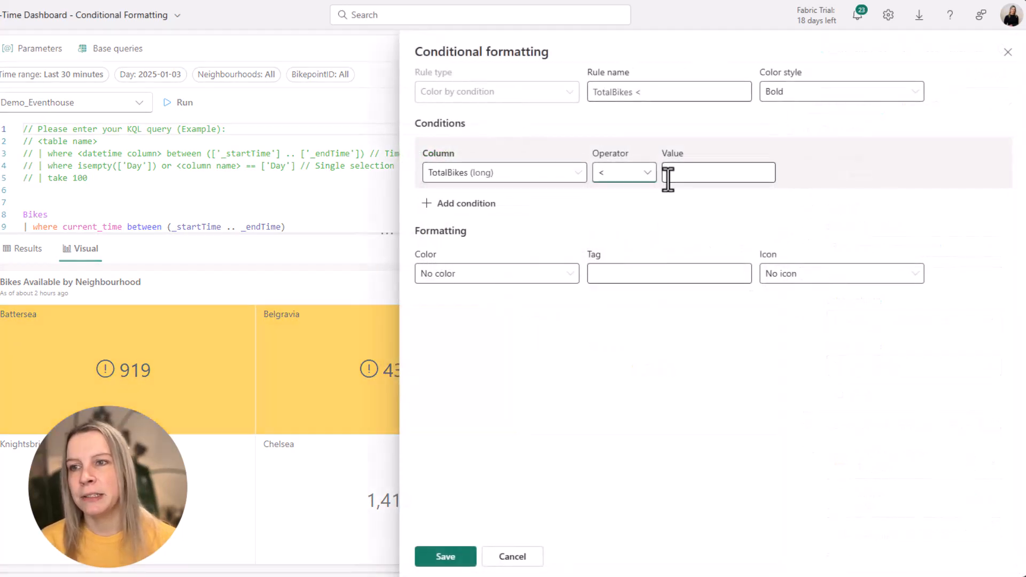
{"action": "left_click", "coordinate": [668, 179]}
{"action": "type", "text": "450"}
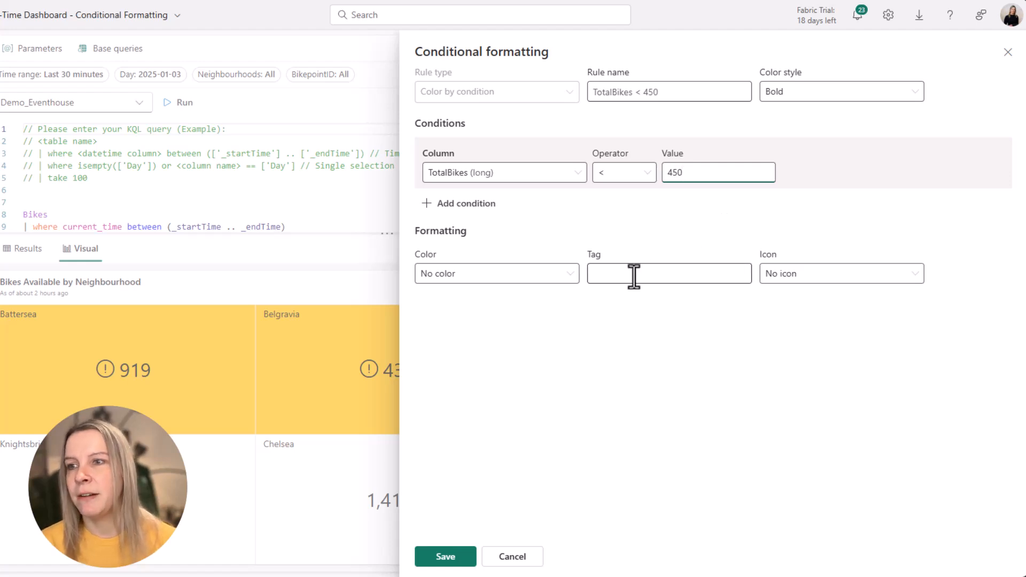
- Give the second rule Red color and the warning triangle icon, then save it
{"action": "left_click", "coordinate": [537, 276]}
{"action": "left_click", "coordinate": [502, 321]}
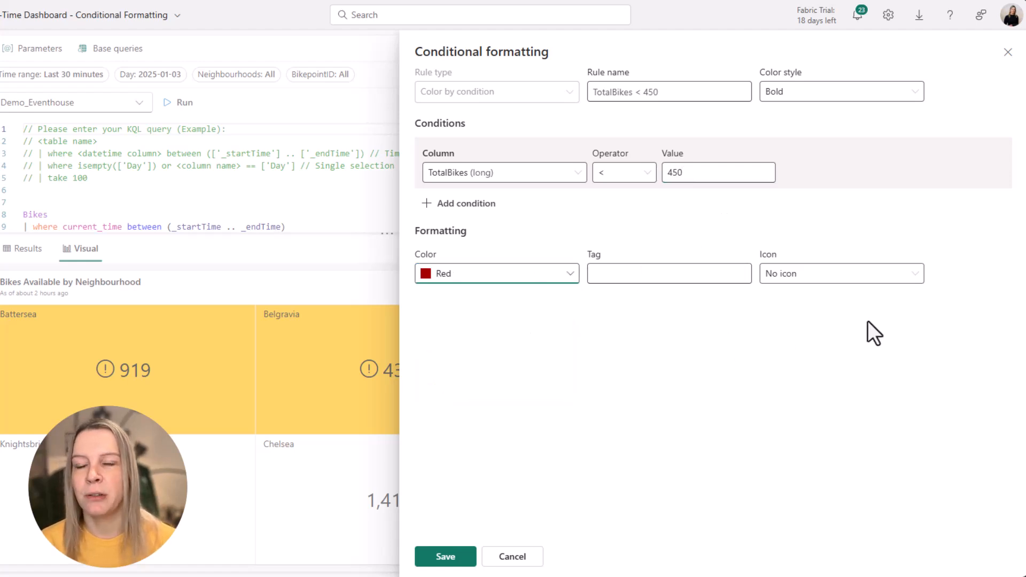
{"action": "left_click", "coordinate": [890, 275]}
{"action": "left_click", "coordinate": [635, 374]}
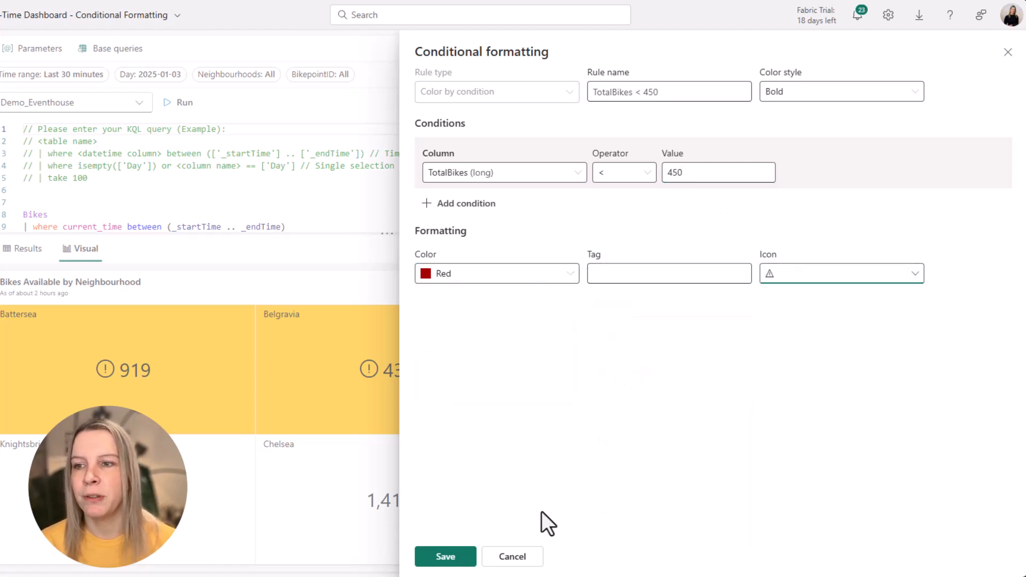
{"action": "left_click", "coordinate": [446, 556]}
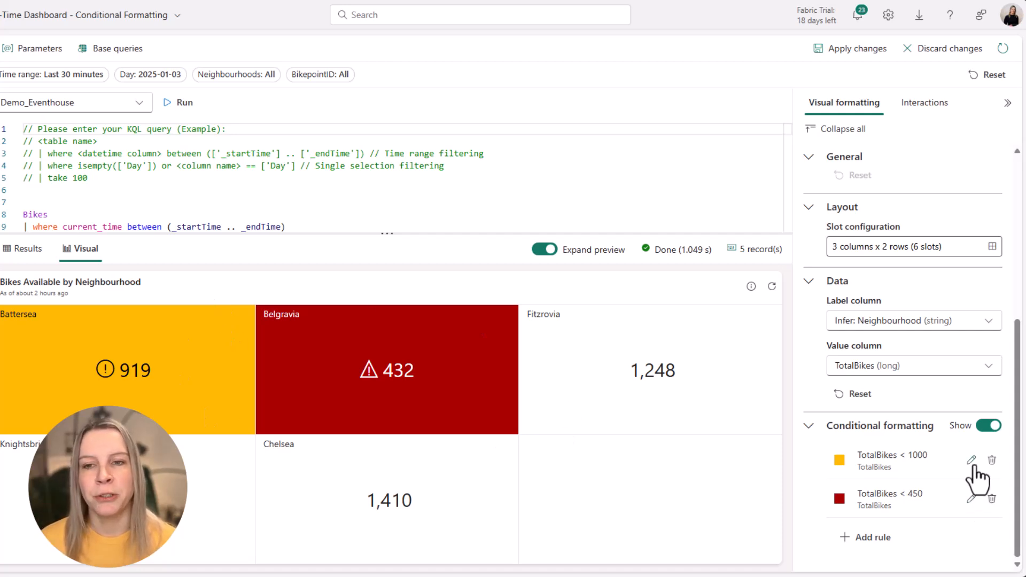
- Change the TotalBikes < 450 rule's color style to Light and save it
{"action": "left_click", "coordinate": [971, 498]}
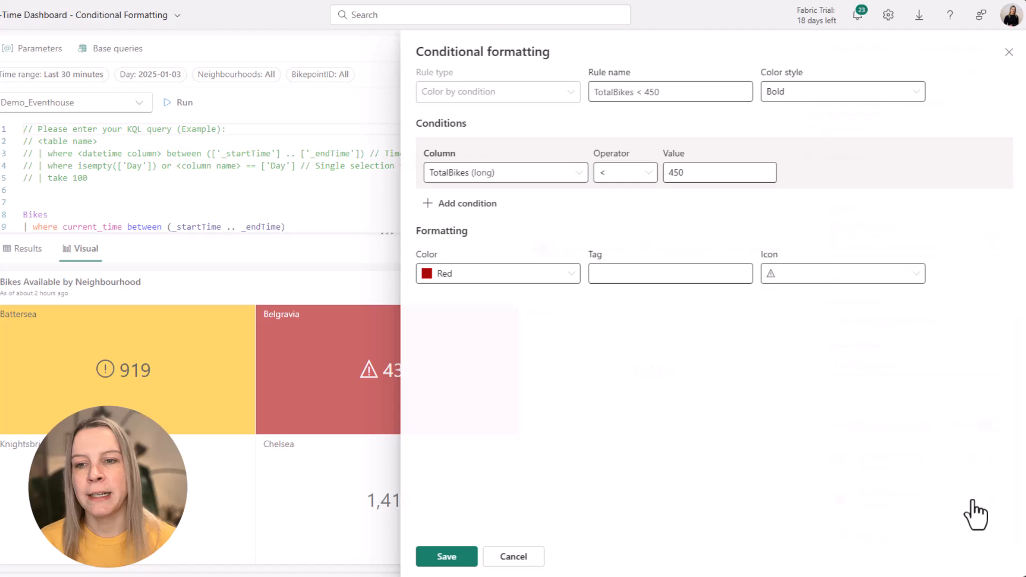
{"action": "left_click", "coordinate": [850, 95]}
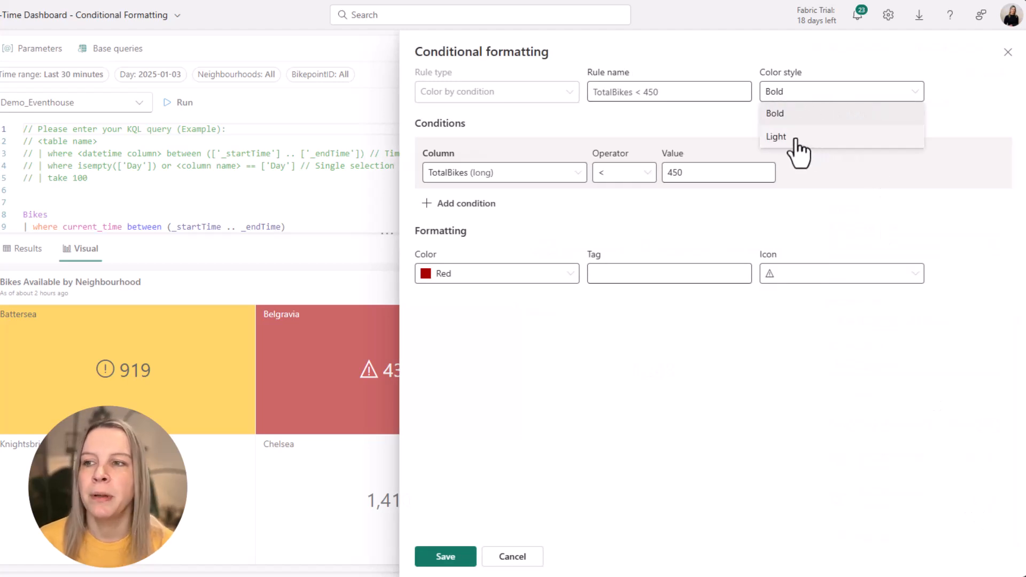
{"action": "left_click", "coordinate": [776, 137]}
{"action": "left_click", "coordinate": [430, 557]}
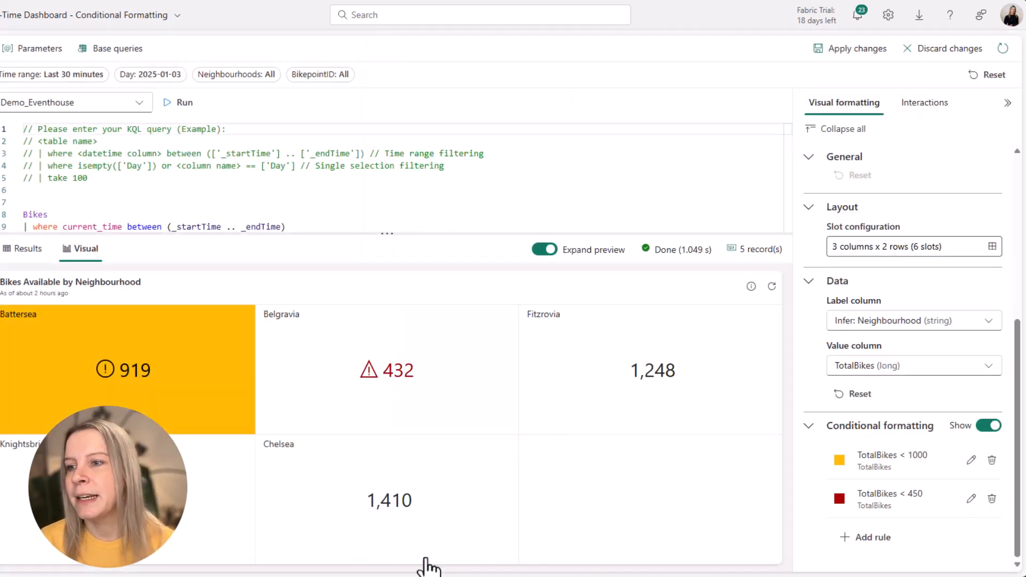
- Change the TotalBikes < 1000 rule's color style to Light and save it
{"action": "left_click", "coordinate": [971, 460]}
{"action": "left_click", "coordinate": [795, 96]}
{"action": "left_click", "coordinate": [796, 129]}
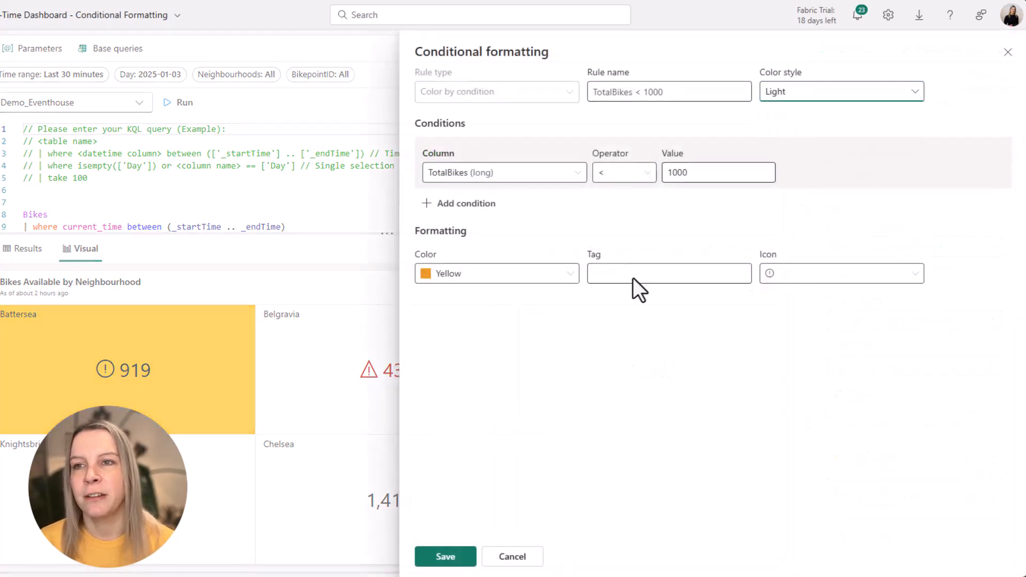
{"action": "left_click", "coordinate": [445, 556]}
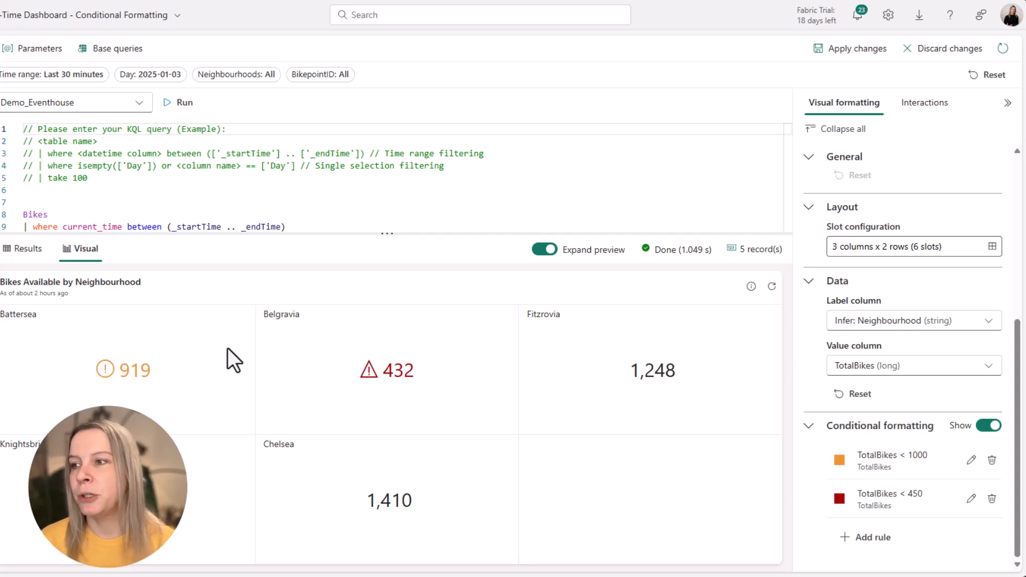
- Switch the TotalBikes < 1000 and TotalBikes < 450 rules back to Bold color style, then apply the tile changes
{"action": "left_click", "coordinate": [971, 460]}
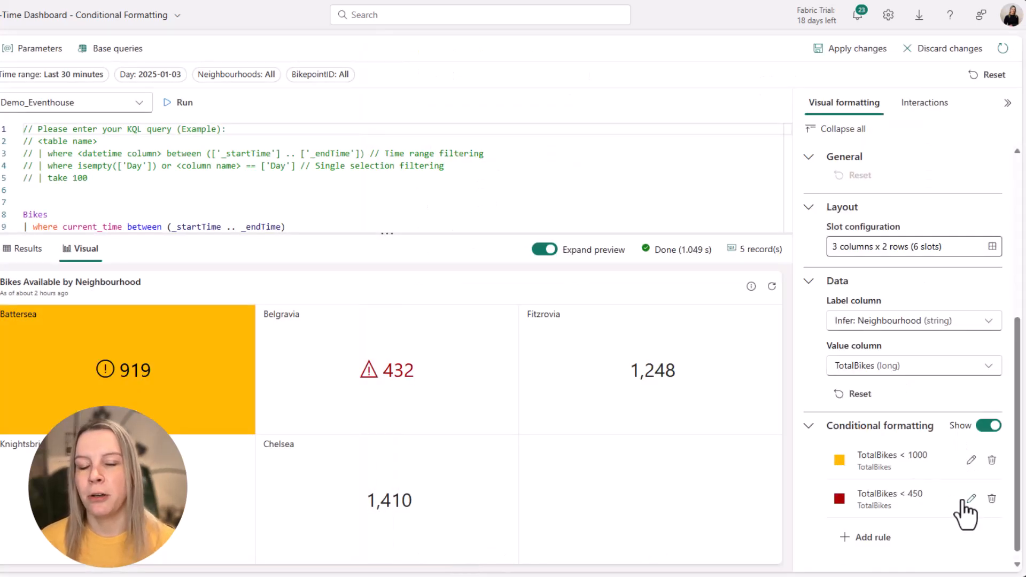
{"action": "left_click", "coordinate": [971, 498]}
{"action": "left_click", "coordinate": [823, 99]}
{"action": "left_click", "coordinate": [786, 110]}
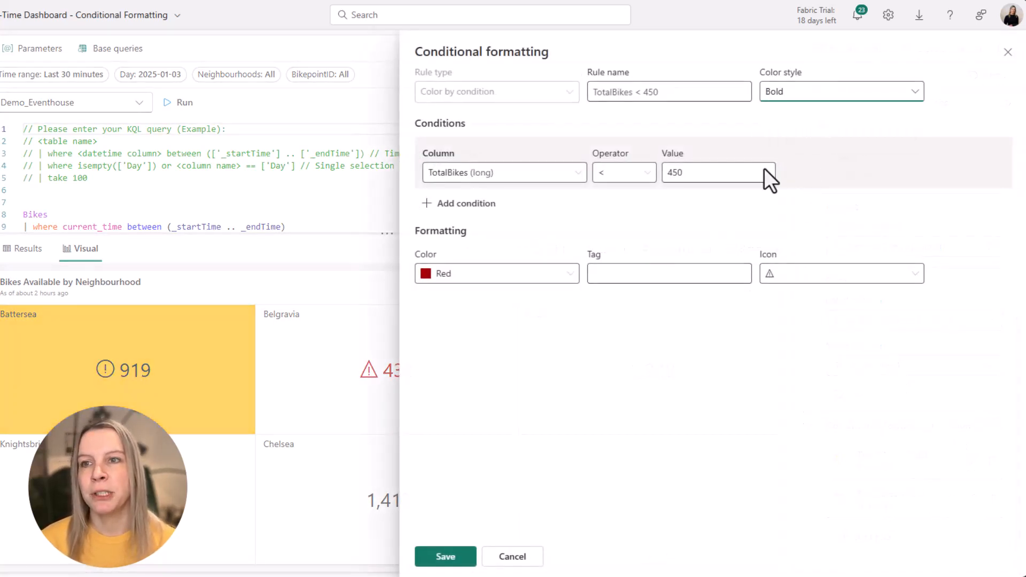
{"action": "left_click", "coordinate": [447, 559]}
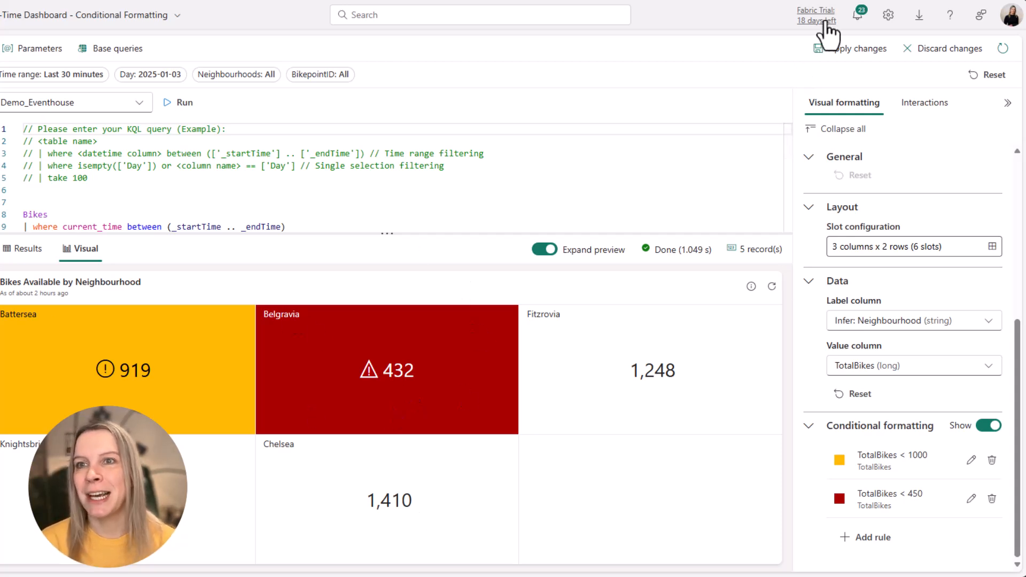
{"action": "left_click", "coordinate": [834, 49]}
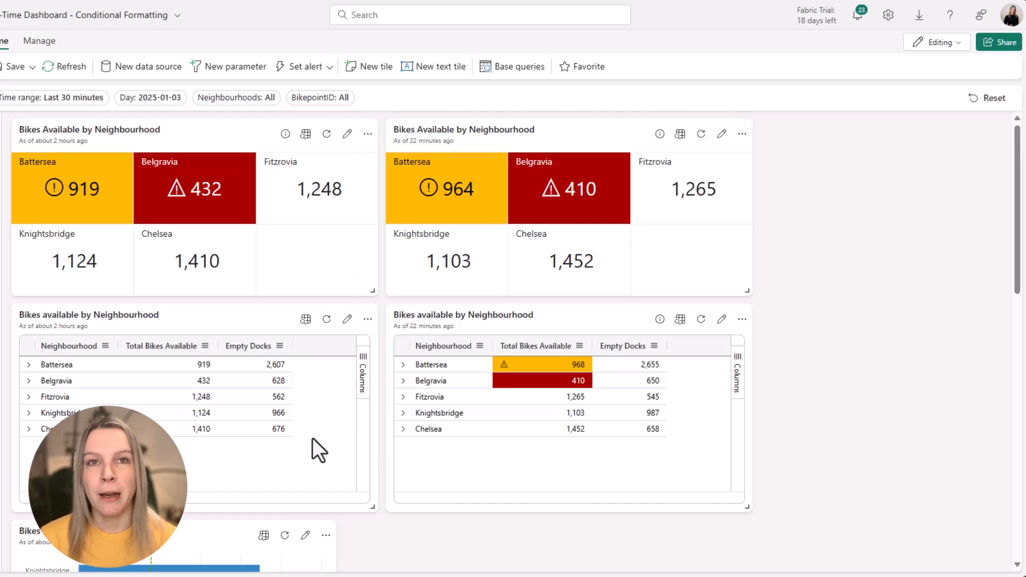
- Open the bikes-available table tile for editing and add a new Color by condition rule with Bold color style
{"action": "left_click", "coordinate": [347, 320]}
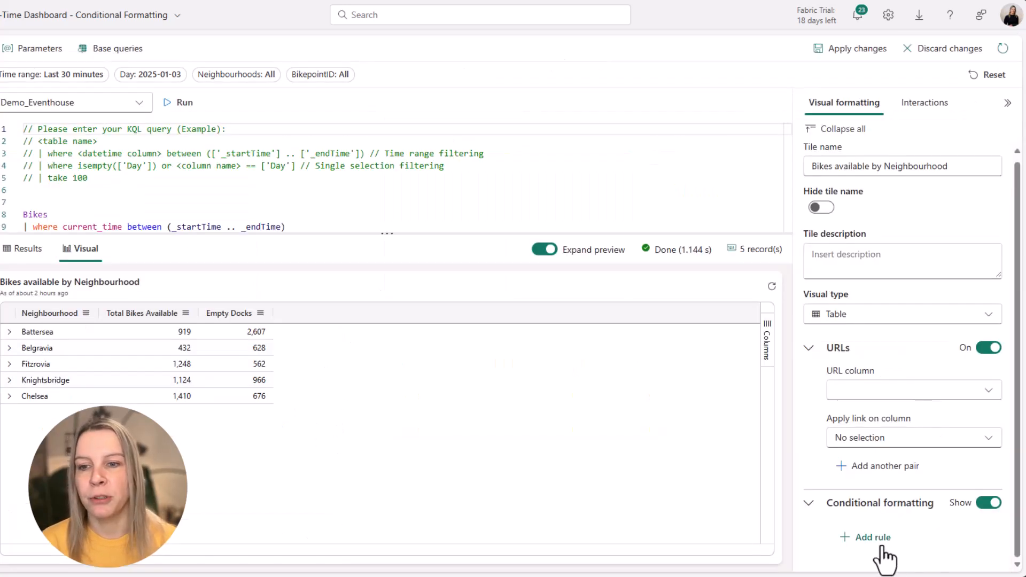
{"action": "left_click", "coordinate": [988, 504]}
{"action": "left_click", "coordinate": [989, 504]}
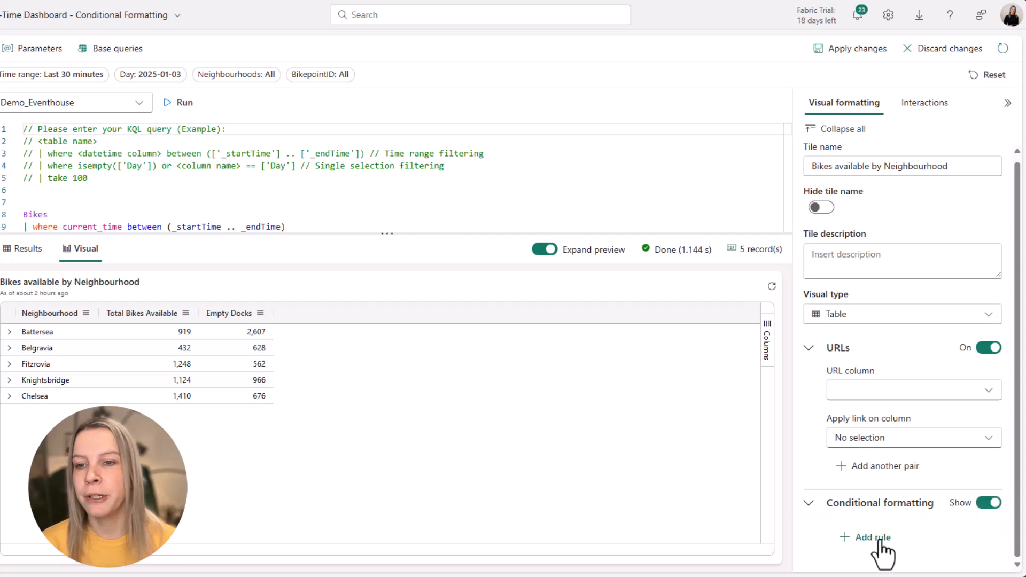
{"action": "left_click", "coordinate": [868, 536]}
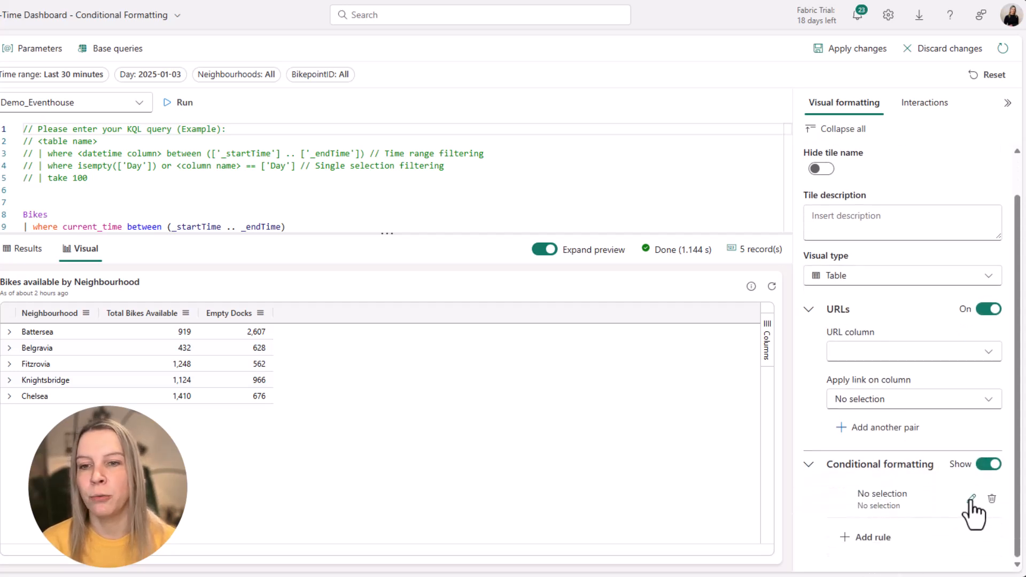
{"action": "left_click", "coordinate": [971, 496]}
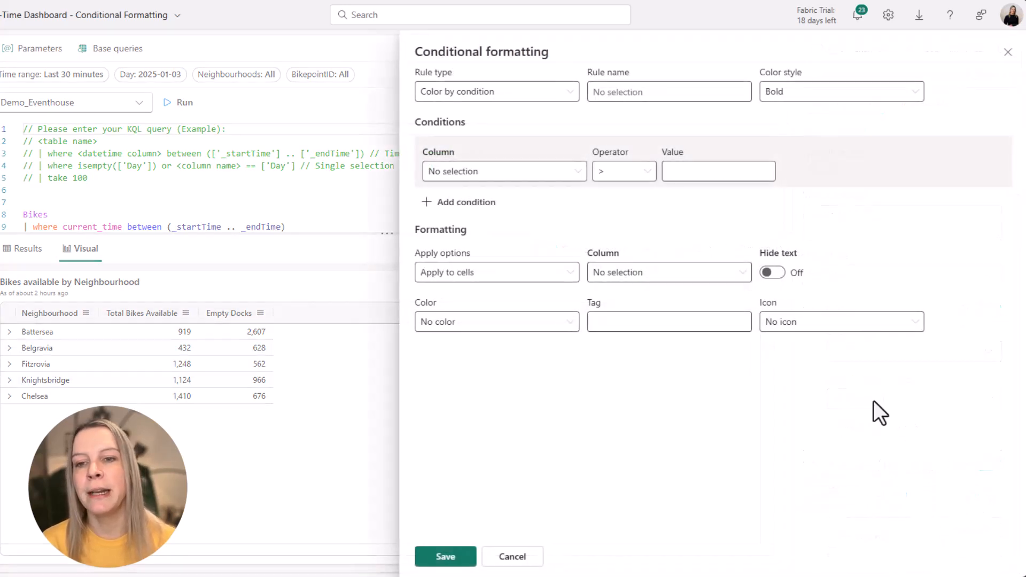
{"action": "left_click", "coordinate": [487, 96]}
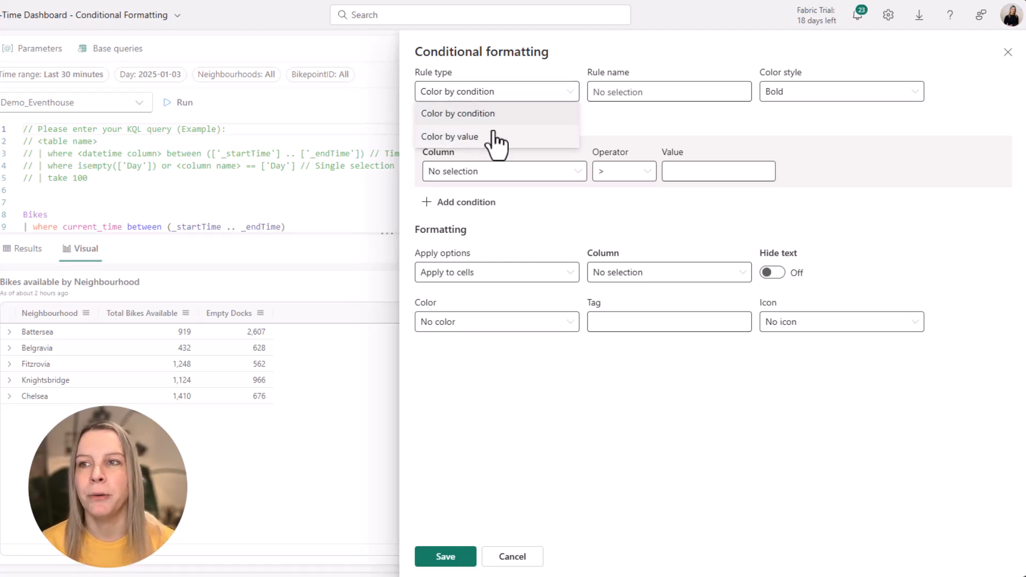
{"action": "left_click", "coordinate": [486, 96]}
{"action": "left_click", "coordinate": [486, 96]}
{"action": "left_click", "coordinate": [484, 115]}
{"action": "left_click", "coordinate": [772, 92]}
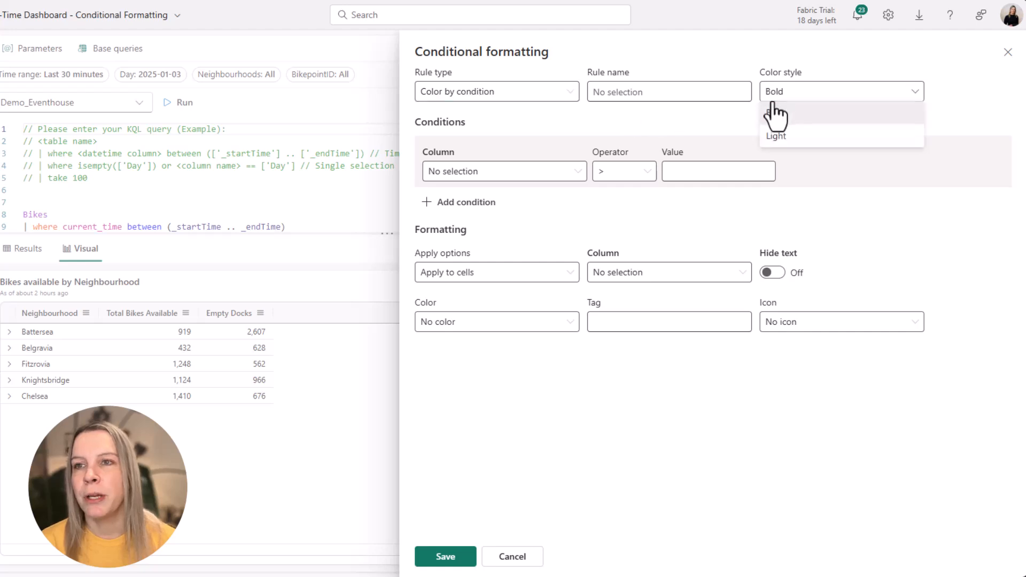
{"action": "left_click", "coordinate": [857, 113]}
- Set the rule's condition to Total Bikes Available (long) < 1000
{"action": "left_click", "coordinate": [475, 172]}
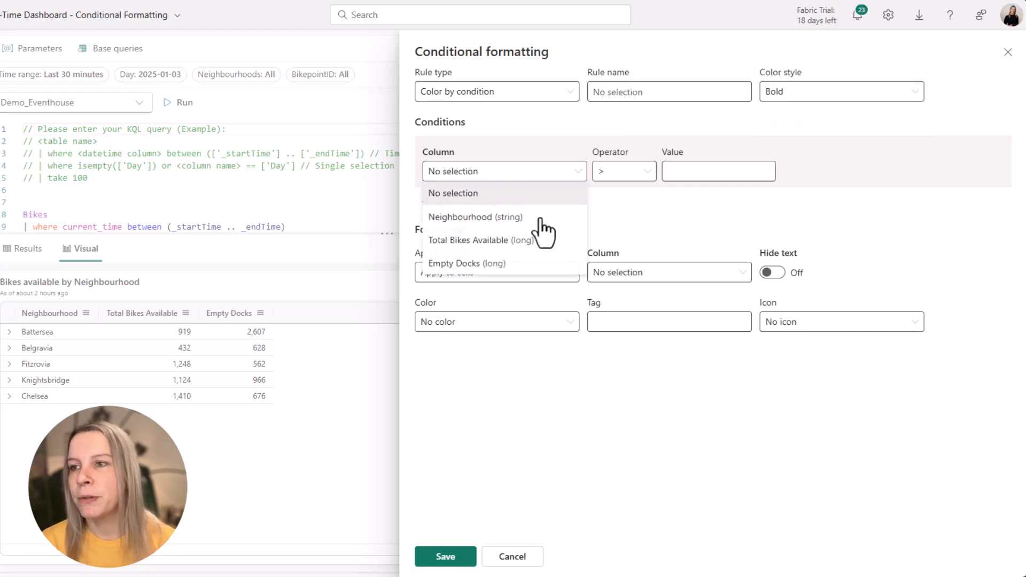
{"action": "left_click", "coordinate": [515, 239]}
{"action": "left_click", "coordinate": [646, 171]}
{"action": "left_click", "coordinate": [632, 245]}
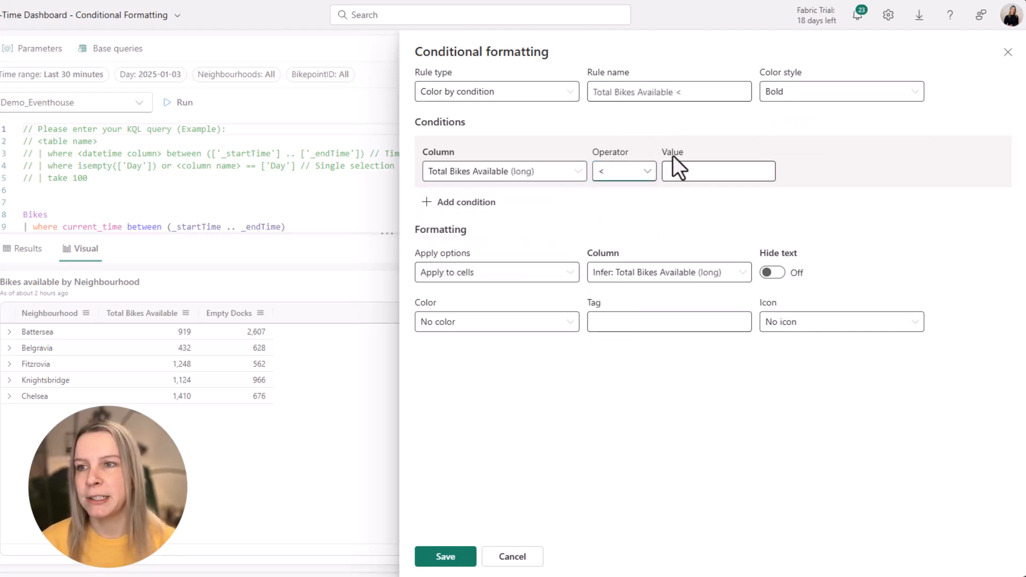
{"action": "left_click", "coordinate": [676, 171]}
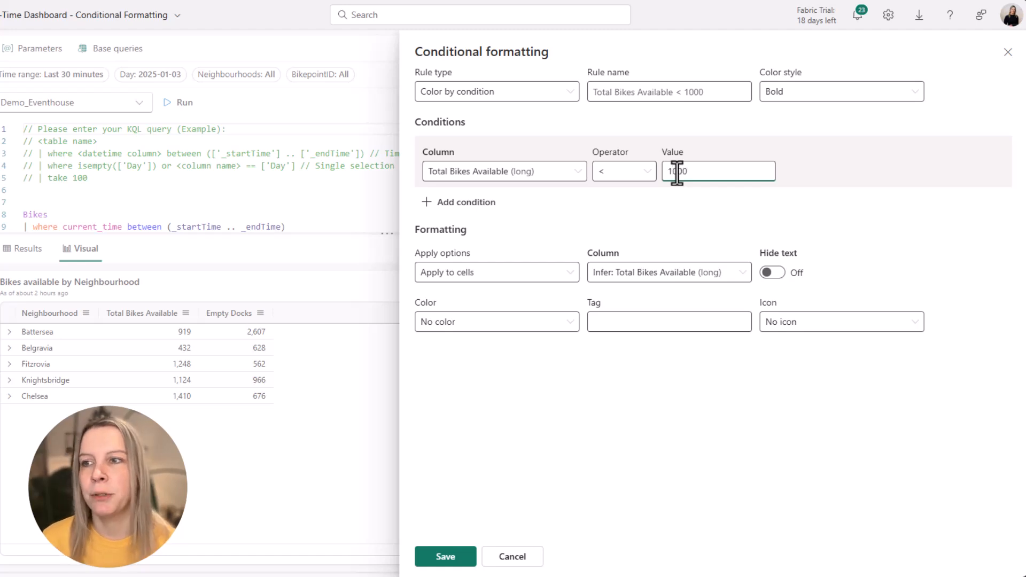
- Apply the rule to cells with Yellow color and the information icon, then save it
{"action": "left_click", "coordinate": [525, 272]}
{"action": "left_click", "coordinate": [528, 238]}
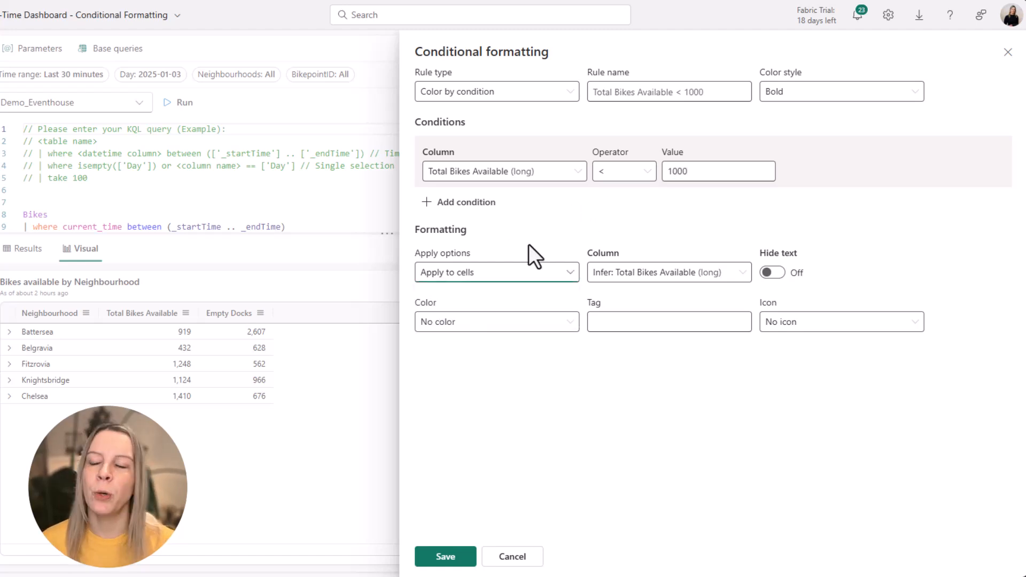
{"action": "left_click", "coordinate": [517, 276]}
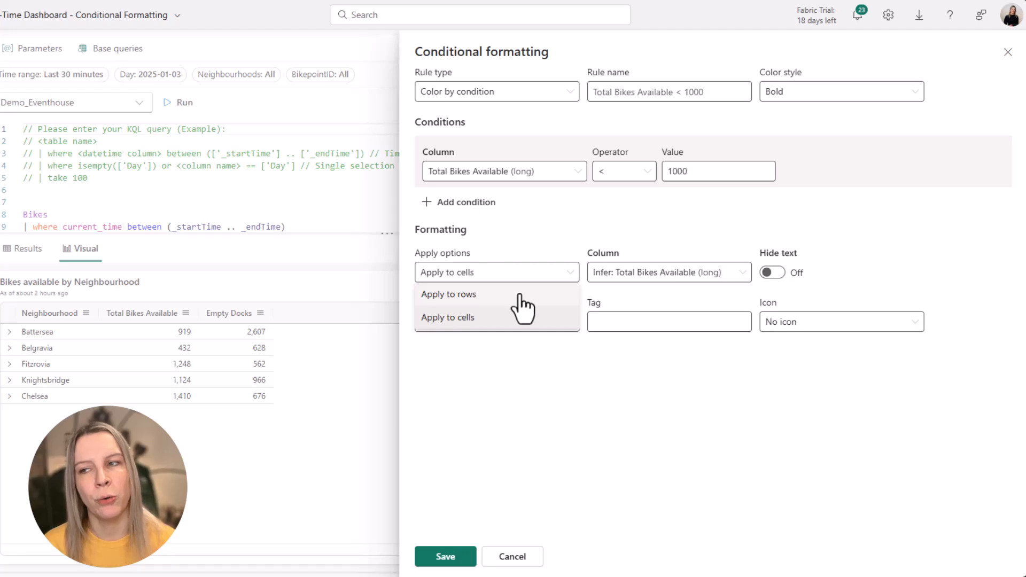
{"action": "left_click", "coordinate": [510, 319]}
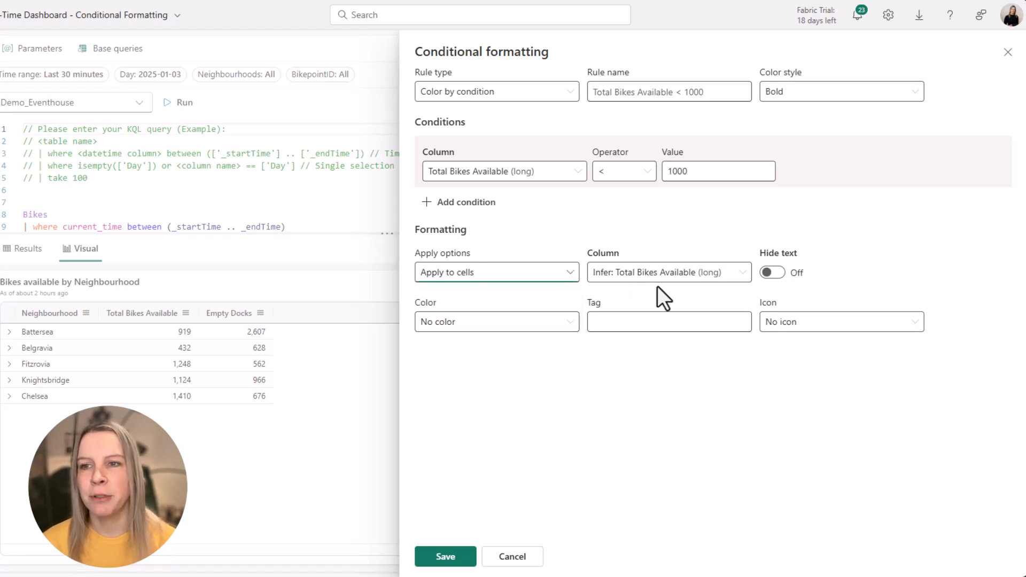
{"action": "left_click", "coordinate": [538, 324]}
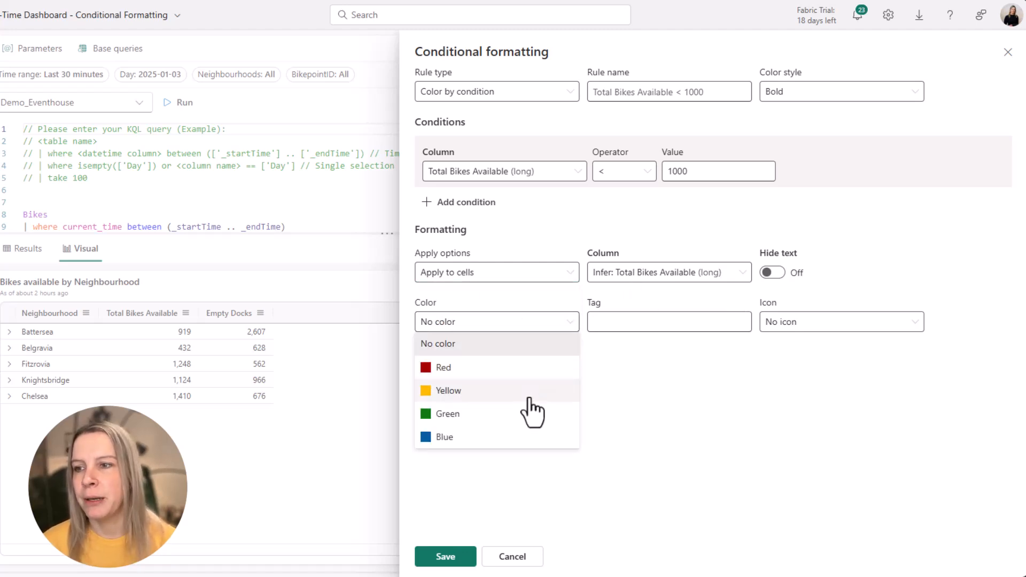
{"action": "left_click", "coordinate": [529, 390]}
{"action": "left_click", "coordinate": [811, 330]}
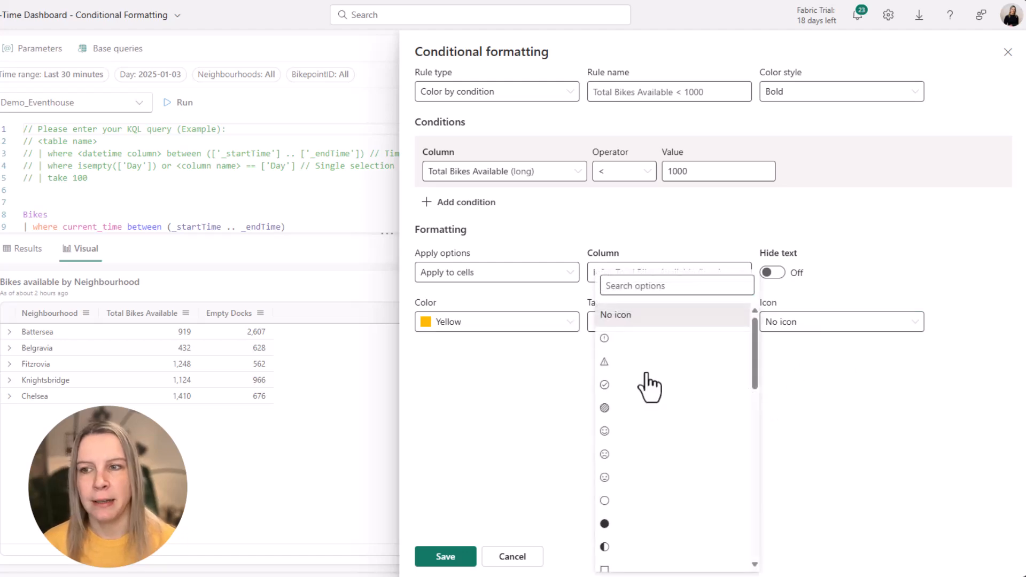
{"action": "left_click", "coordinate": [636, 338]}
{"action": "left_click", "coordinate": [444, 555]}
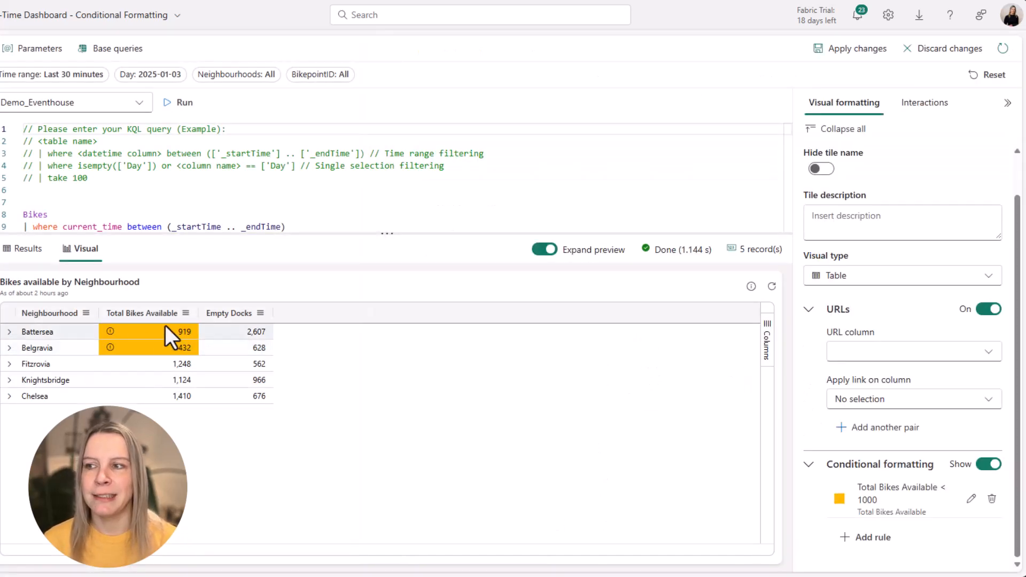
- Change the Total Bikes Available < 1000 rule to apply to rows and save it
{"action": "left_click", "coordinate": [971, 499]}
{"action": "left_click", "coordinate": [506, 272]}
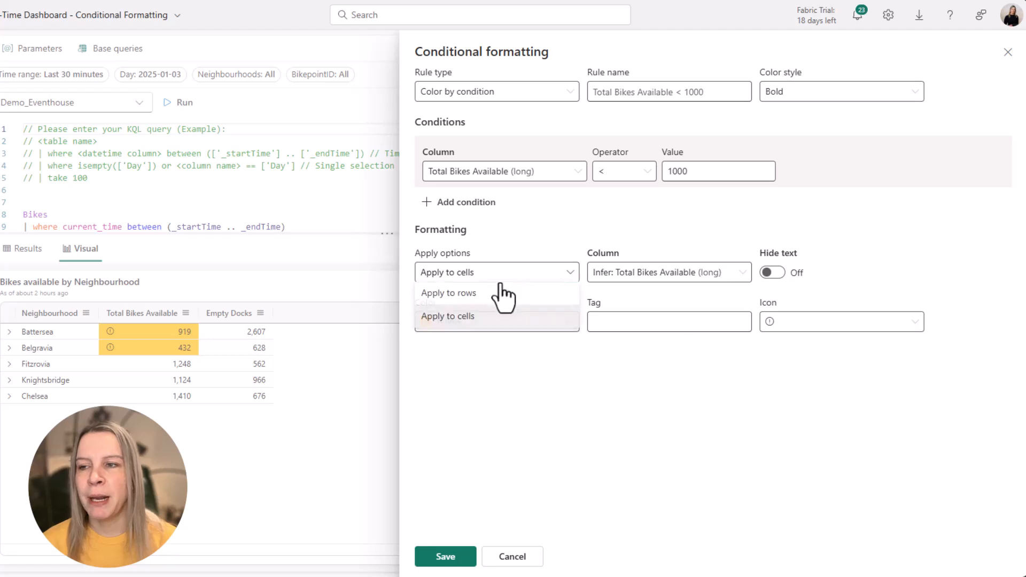
{"action": "left_click", "coordinate": [489, 292]}
{"action": "left_click", "coordinate": [445, 557]}
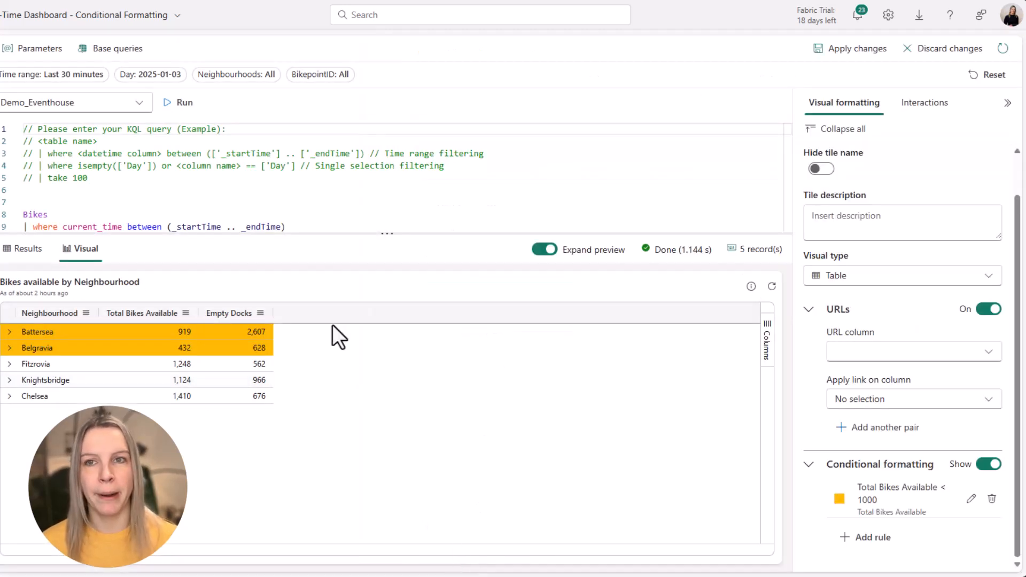
- Change the Total Bikes Available < 1000 rule's color style to Light and save it
{"action": "left_click", "coordinate": [973, 498]}
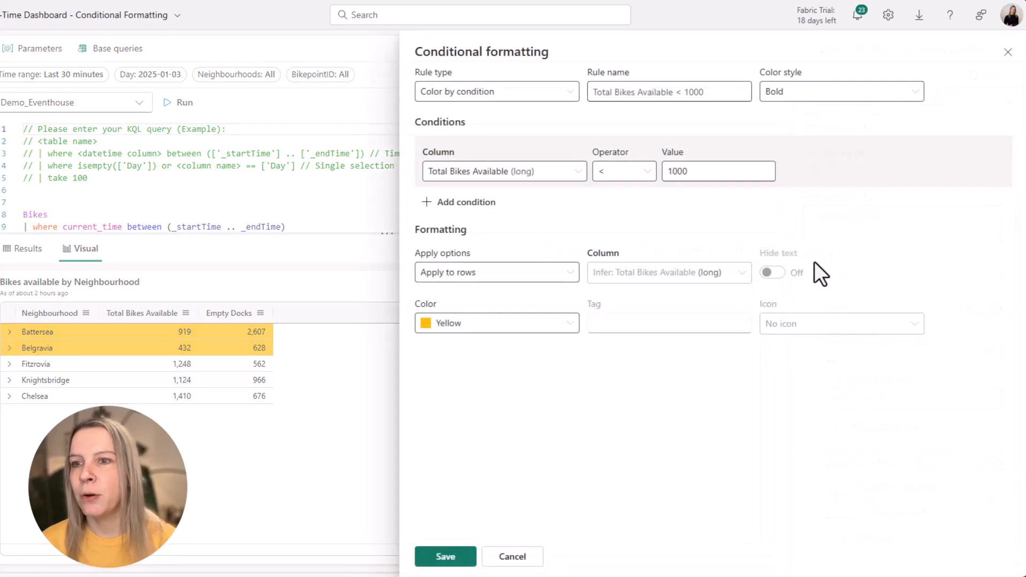
{"action": "left_click", "coordinate": [847, 108]}
{"action": "left_click", "coordinate": [827, 136]}
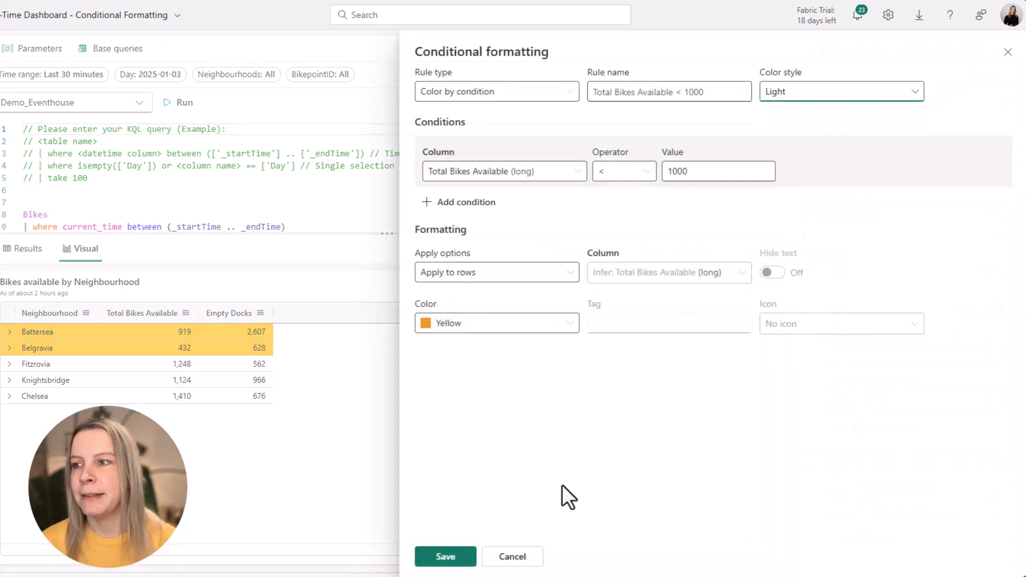
{"action": "left_click", "coordinate": [470, 558]}
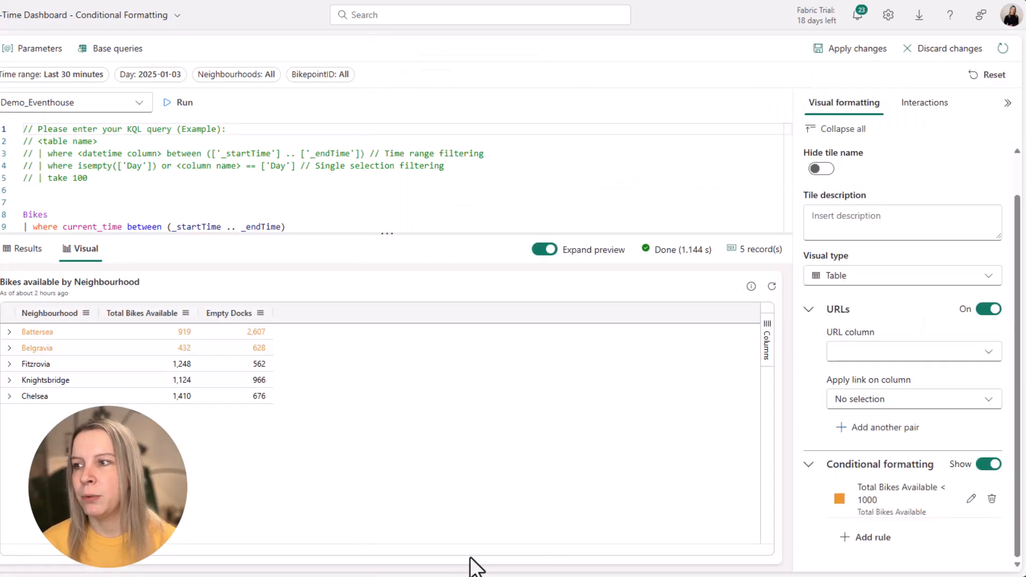
- Set the rule back to Bold, apply it to cells again, and give it the warning icon
{"action": "left_click", "coordinate": [970, 498]}
{"action": "left_click", "coordinate": [842, 93]}
{"action": "left_click", "coordinate": [841, 114]}
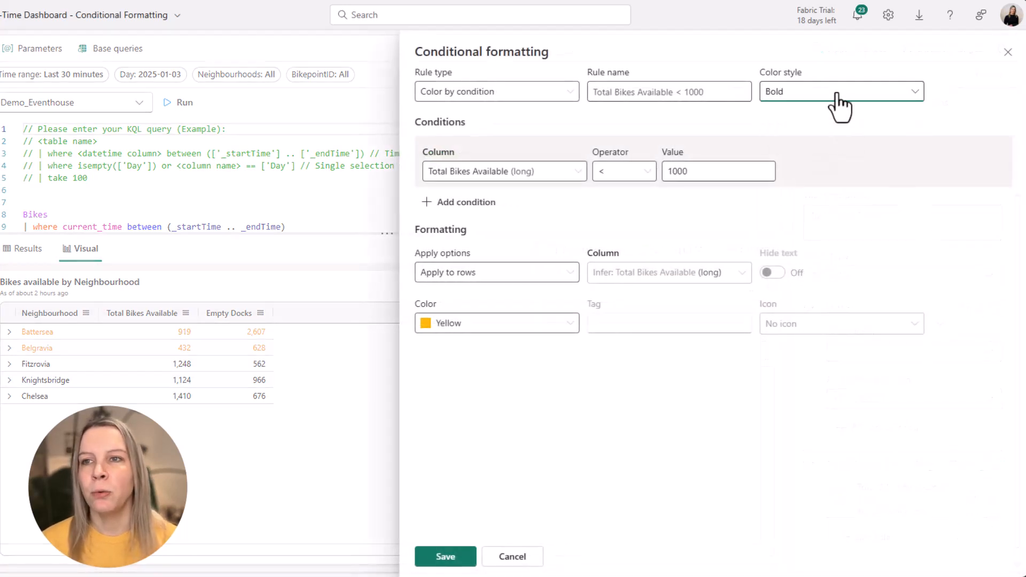
{"action": "left_click", "coordinate": [507, 274]}
{"action": "left_click", "coordinate": [488, 293]}
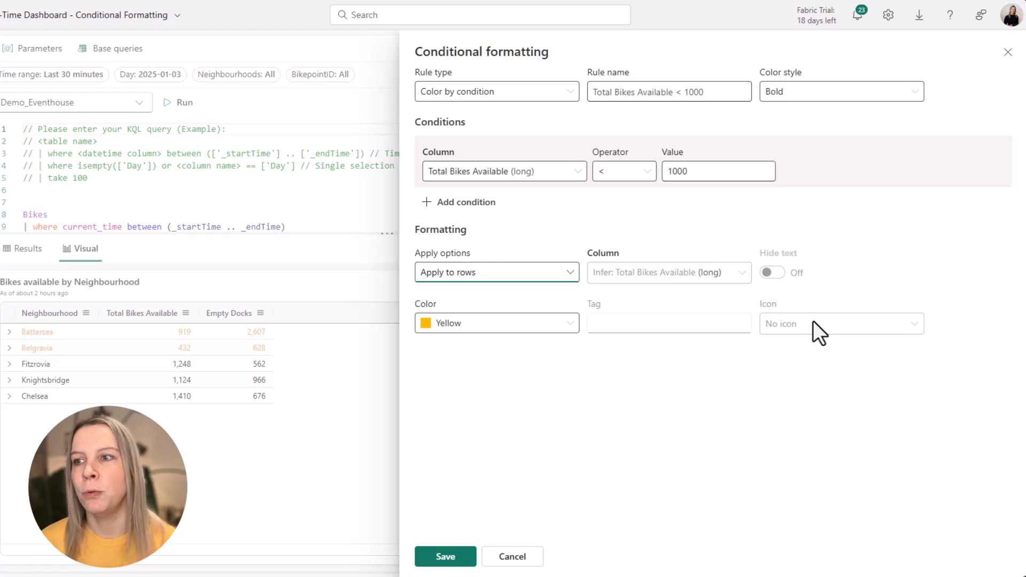
{"action": "left_click", "coordinate": [542, 273]}
{"action": "left_click", "coordinate": [528, 315]}
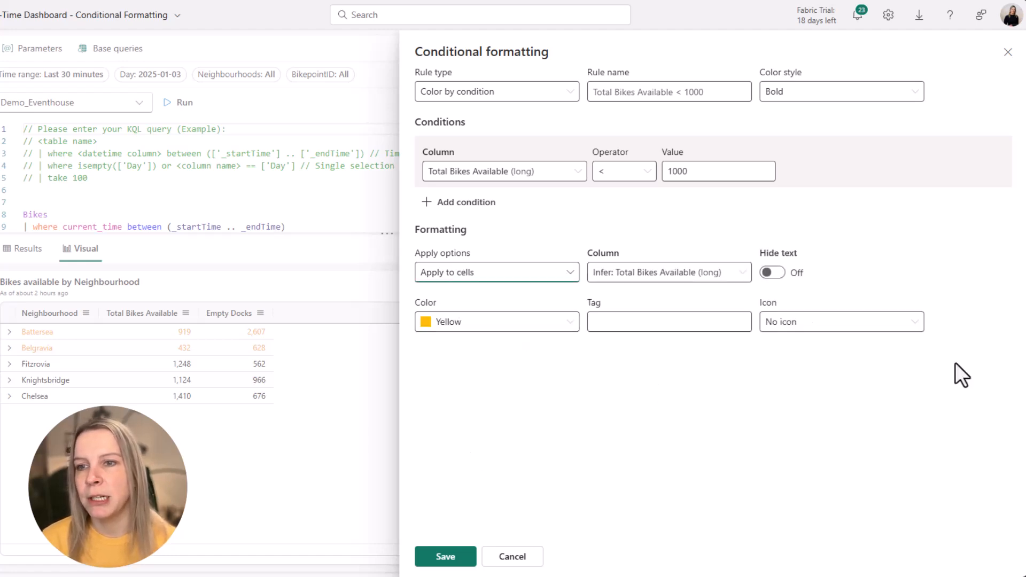
{"action": "left_click", "coordinate": [812, 327]}
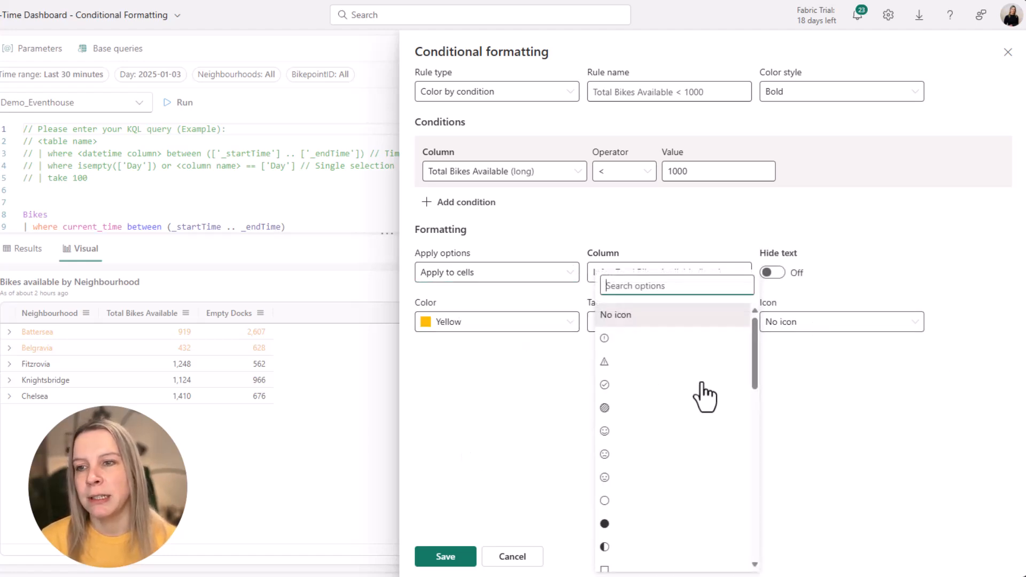
{"action": "left_click", "coordinate": [639, 364]}
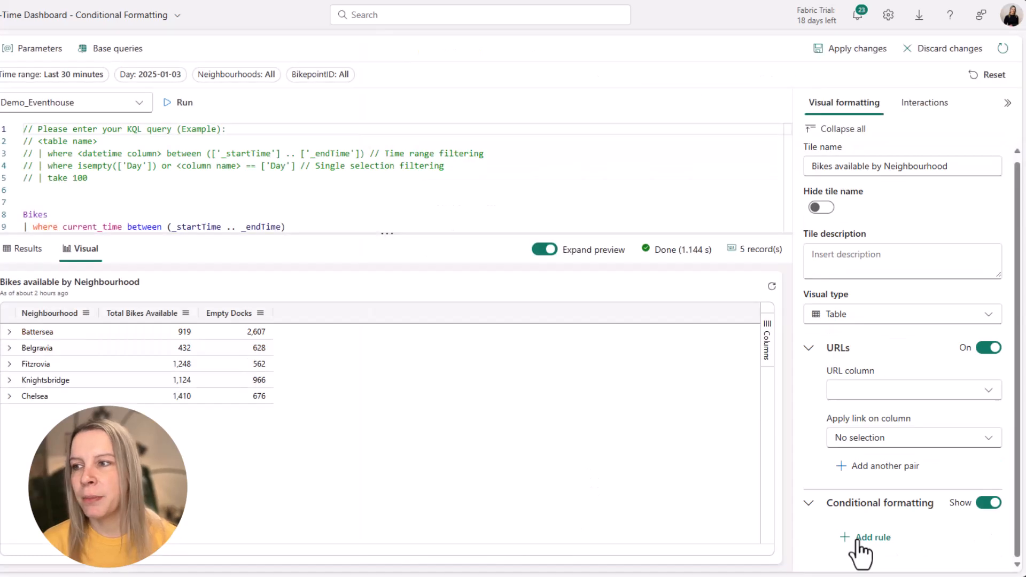
- Add a new Color by value rule on the Total Bikes Available (long) column
{"action": "left_click", "coordinate": [855, 540]}
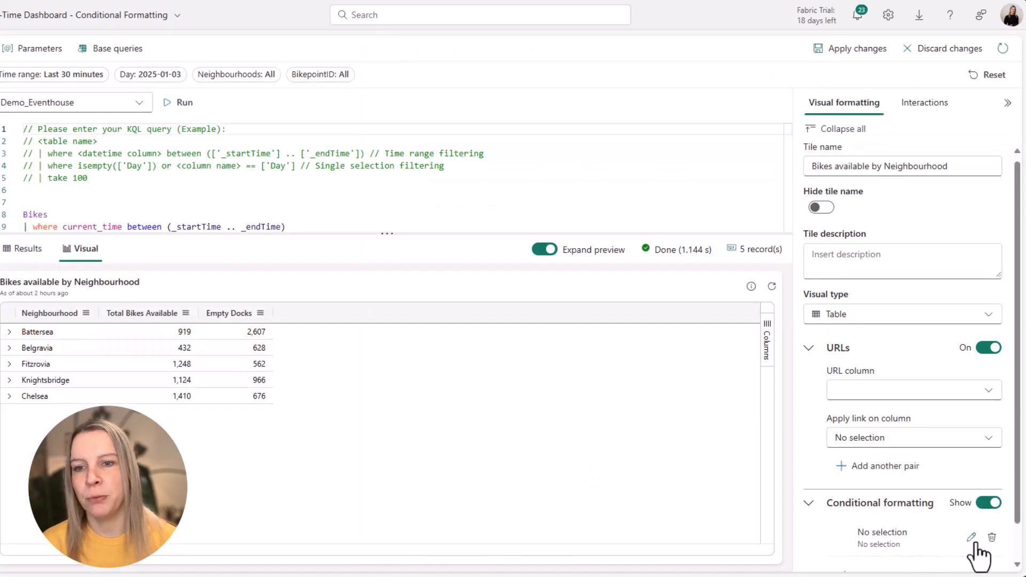
{"action": "left_click", "coordinate": [973, 539]}
{"action": "left_click", "coordinate": [502, 91]}
{"action": "left_click", "coordinate": [474, 135]}
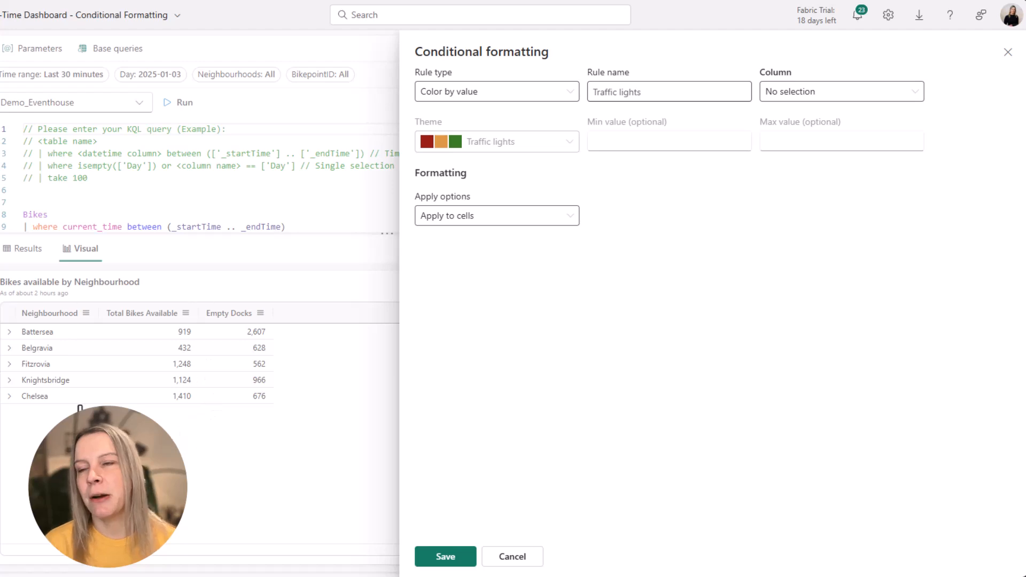
{"action": "left_click", "coordinate": [803, 98]}
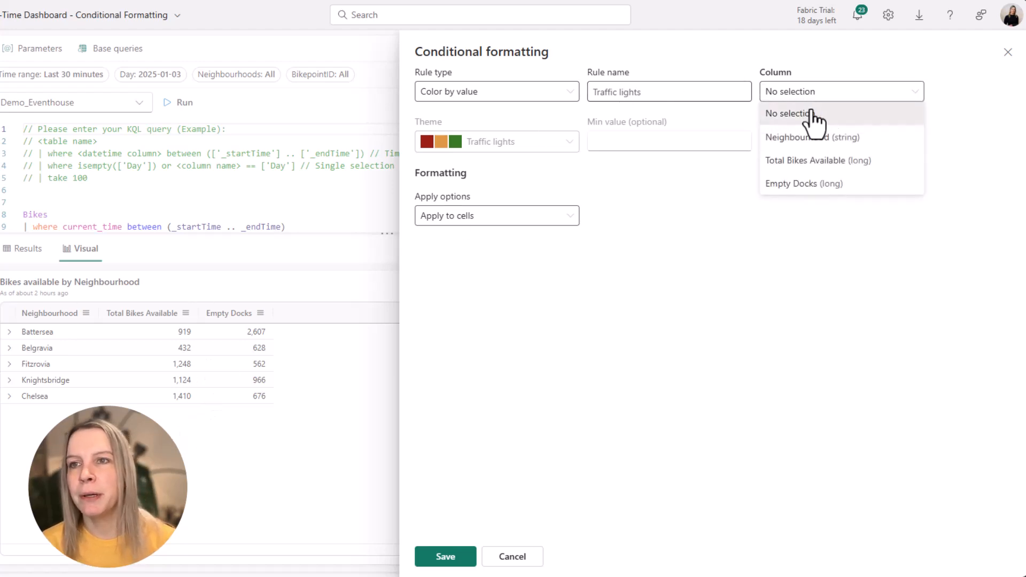
{"action": "left_click", "coordinate": [866, 165]}
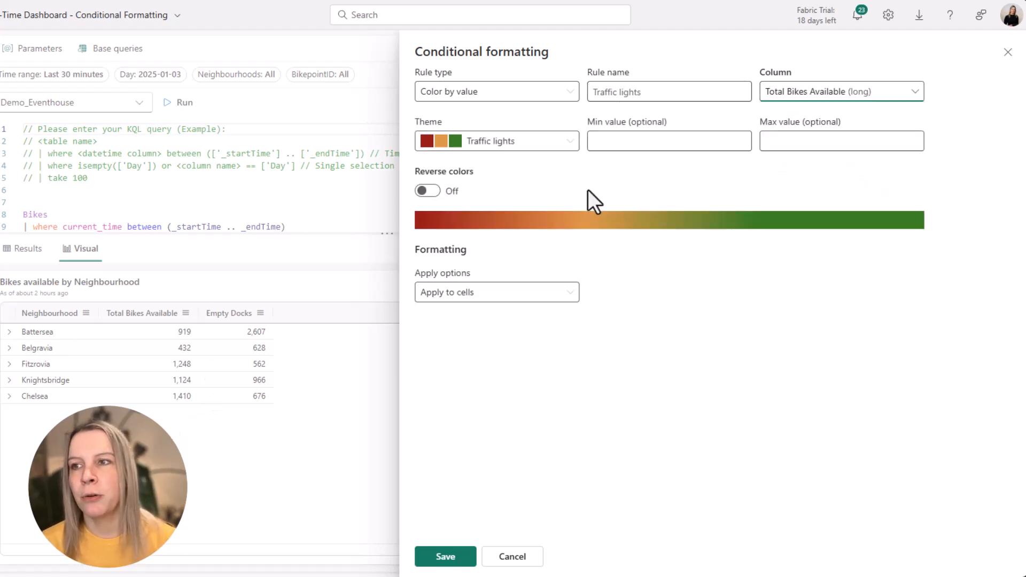
- Give the new rule the Warm theme with a minimum value of 0 and maximum of 1000, applied to cells, and save it
{"action": "left_click", "coordinate": [513, 145]}
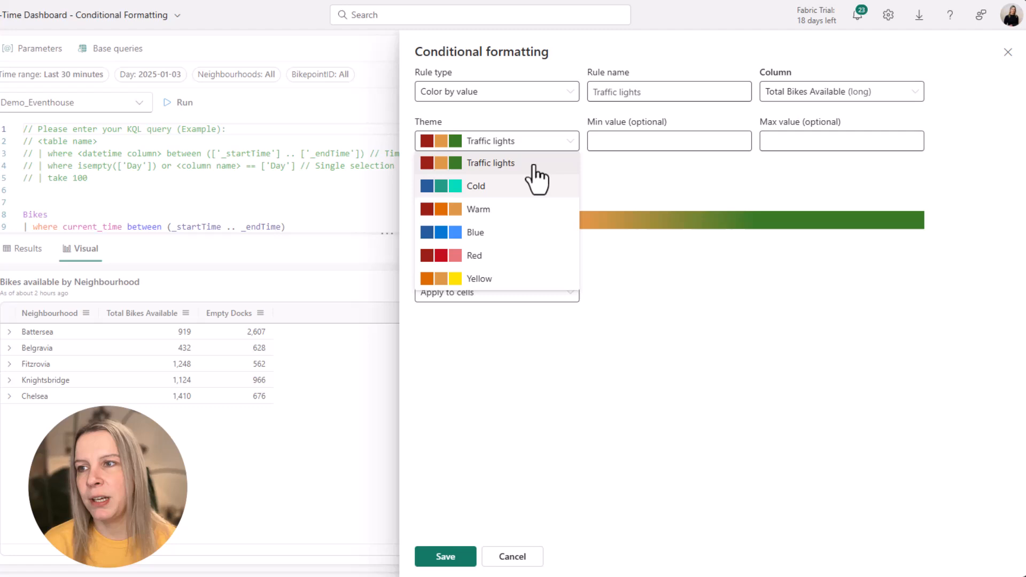
{"action": "left_click", "coordinate": [521, 210]}
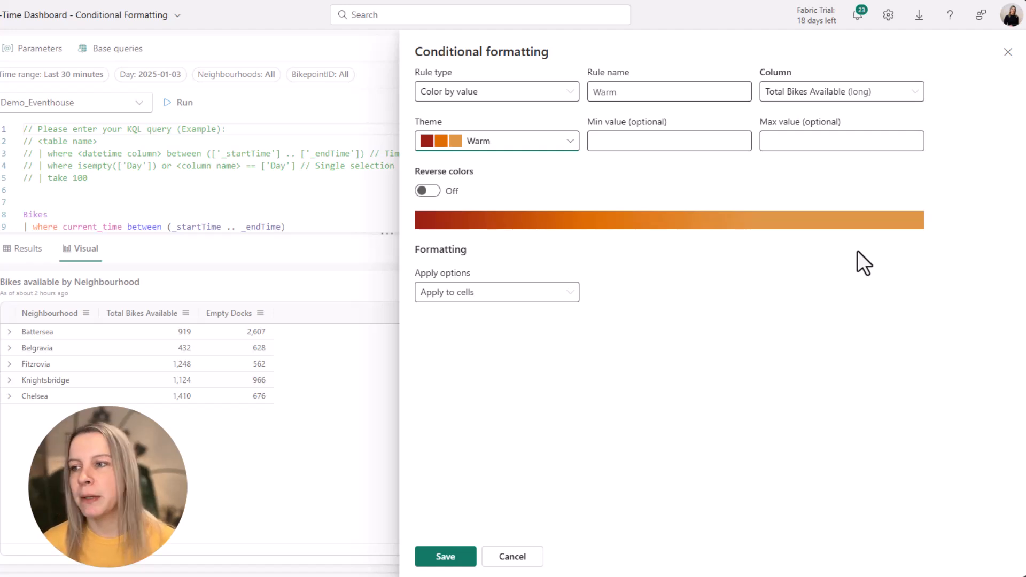
{"action": "left_click", "coordinate": [817, 142]}
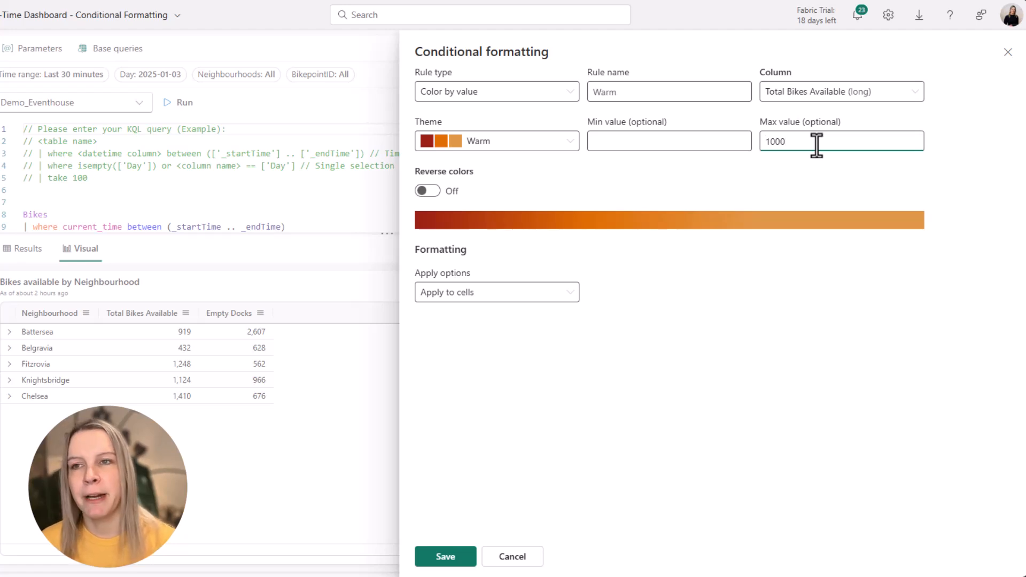
{"action": "left_click", "coordinate": [641, 143]}
{"action": "type", "text": "0"}
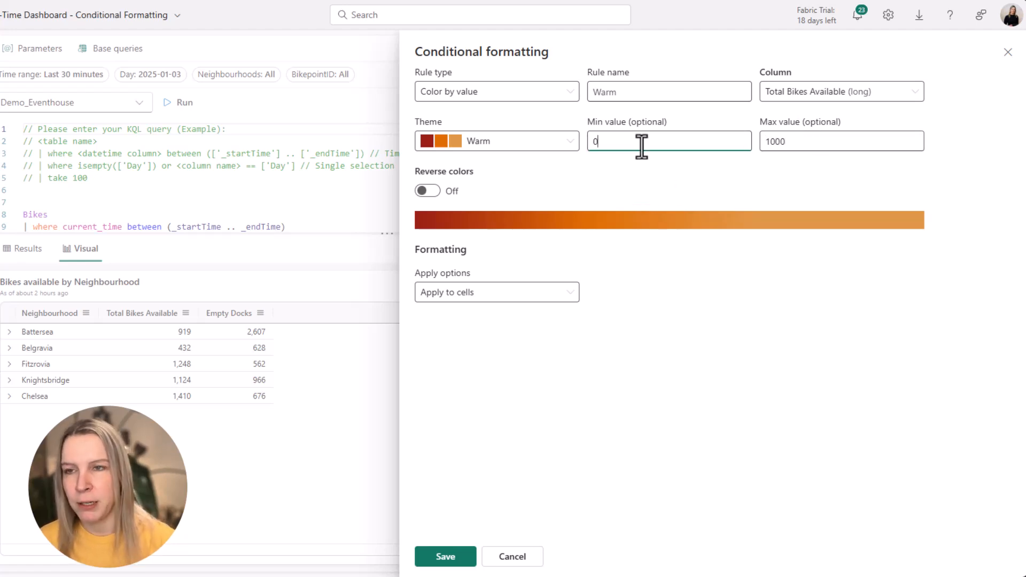
{"action": "left_click", "coordinate": [464, 293]}
{"action": "left_click", "coordinate": [504, 234]}
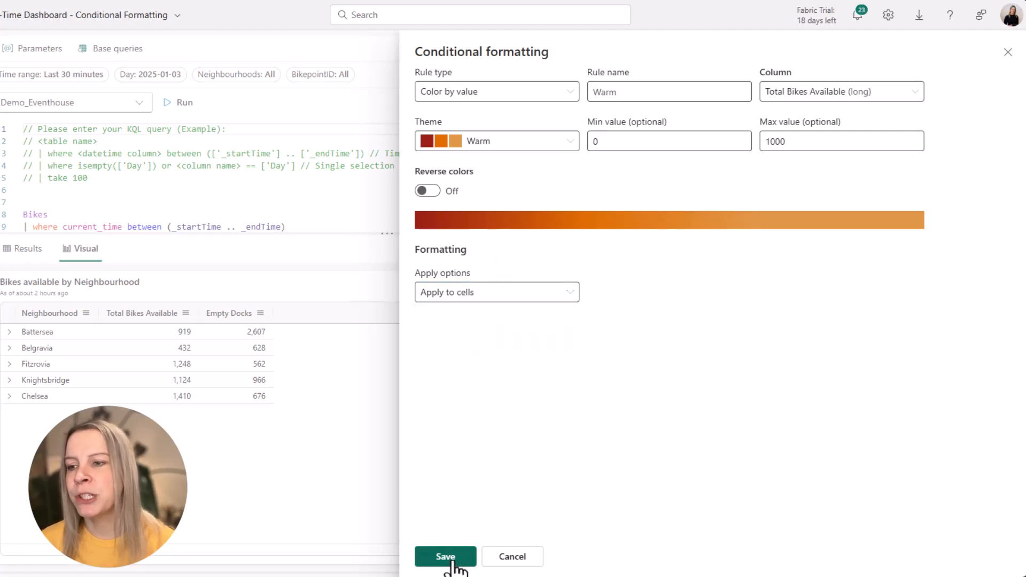
{"action": "left_click", "coordinate": [458, 556]}
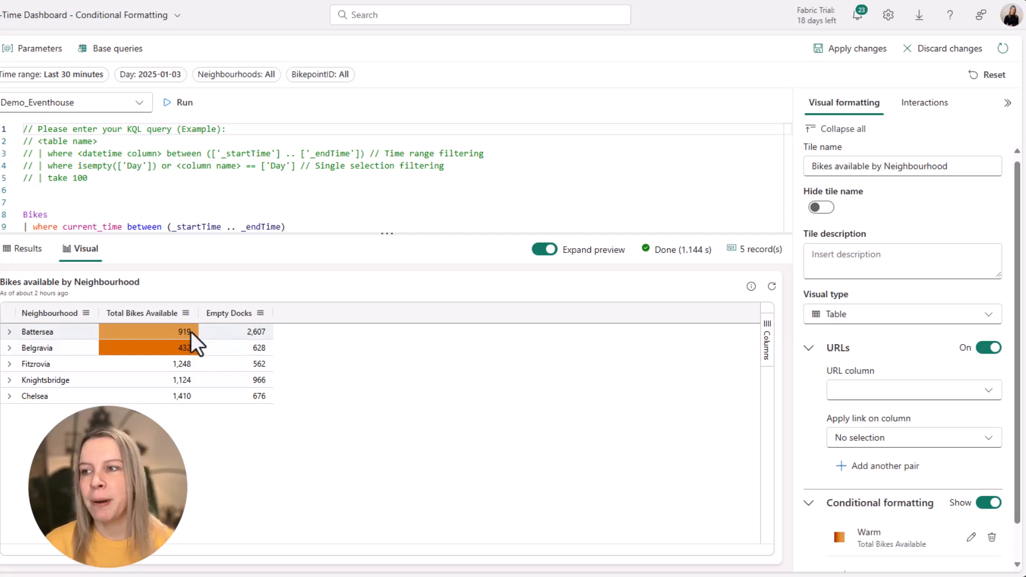
- Reopen the Warm rule, clear its minimum and maximum values, and save it
{"action": "left_click", "coordinate": [971, 537]}
{"action": "left_click", "coordinate": [813, 140]}
{"action": "key", "text": "BackSpace"}
{"action": "key", "text": "BackSpace"}
{"action": "key", "text": "BackSpace"}
{"action": "key", "text": "BackSpace"}
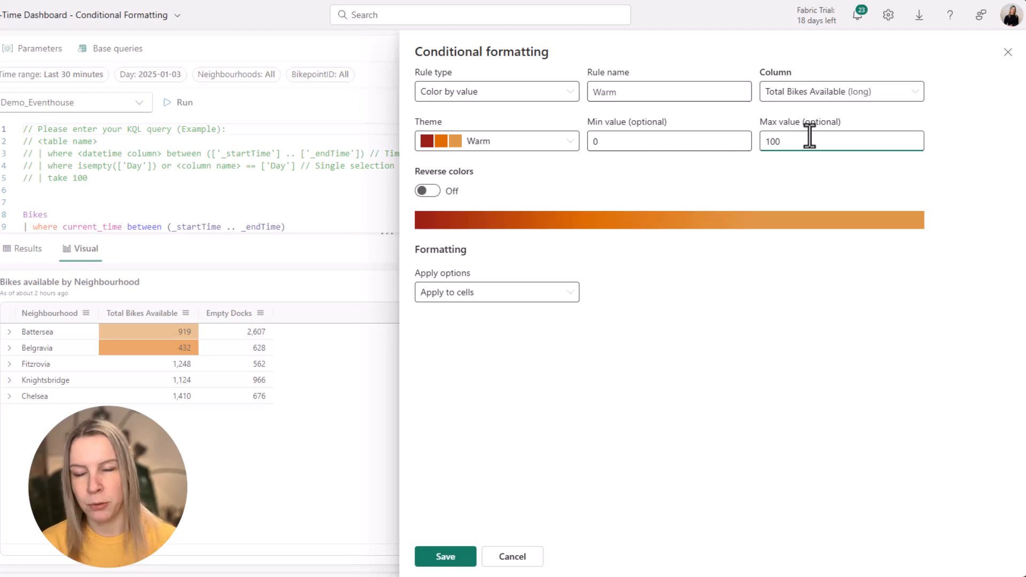
{"action": "left_click", "coordinate": [655, 141]}
{"action": "key", "text": "BackSpace"}
{"action": "left_click", "coordinate": [449, 568]}
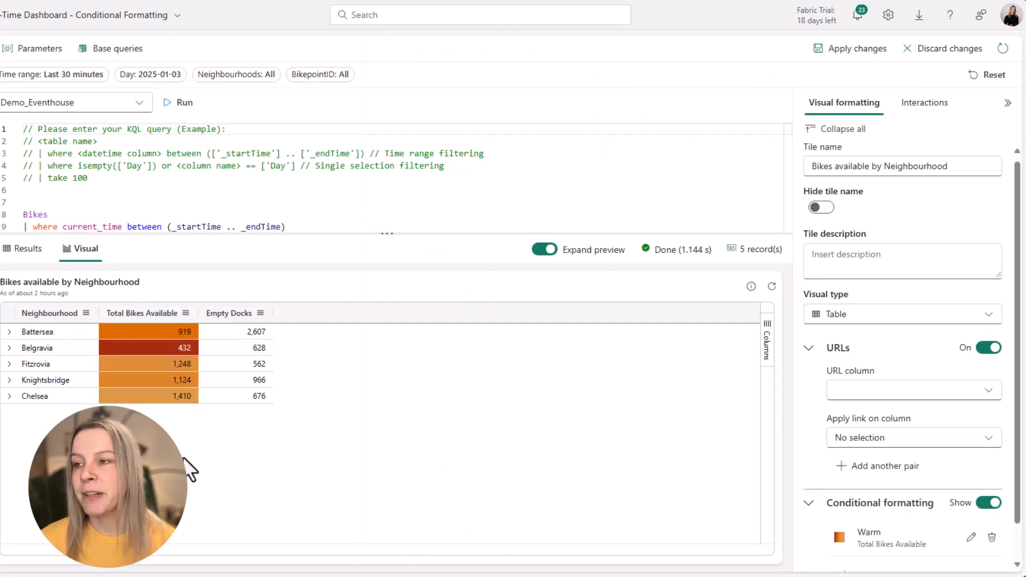
- Reopen the rule, switch its theme to Traffic lights, and save it
{"action": "left_click", "coordinate": [970, 537]}
{"action": "left_click", "coordinate": [433, 142]}
{"action": "left_click", "coordinate": [531, 163]}
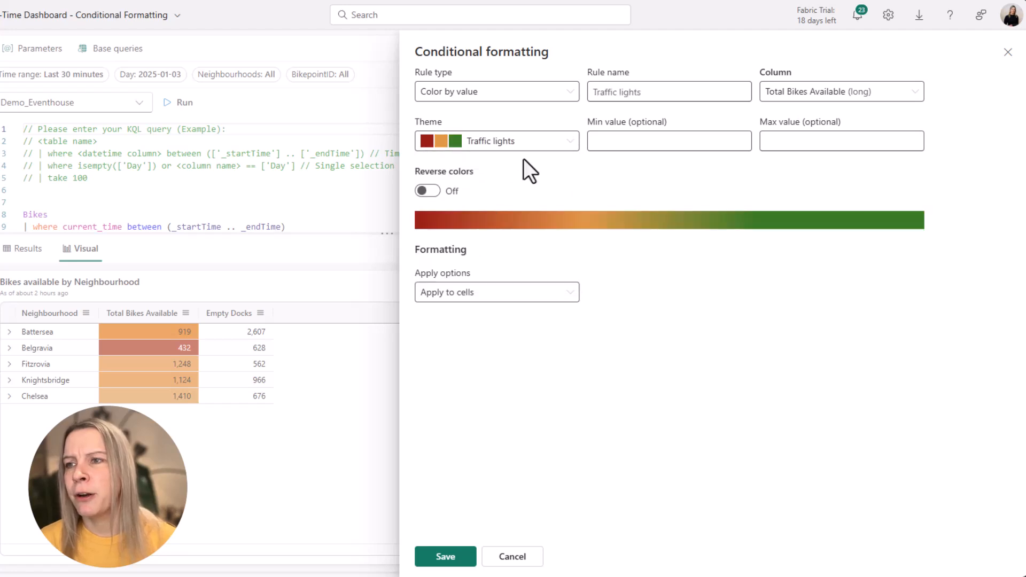
{"action": "left_click", "coordinate": [447, 556]}
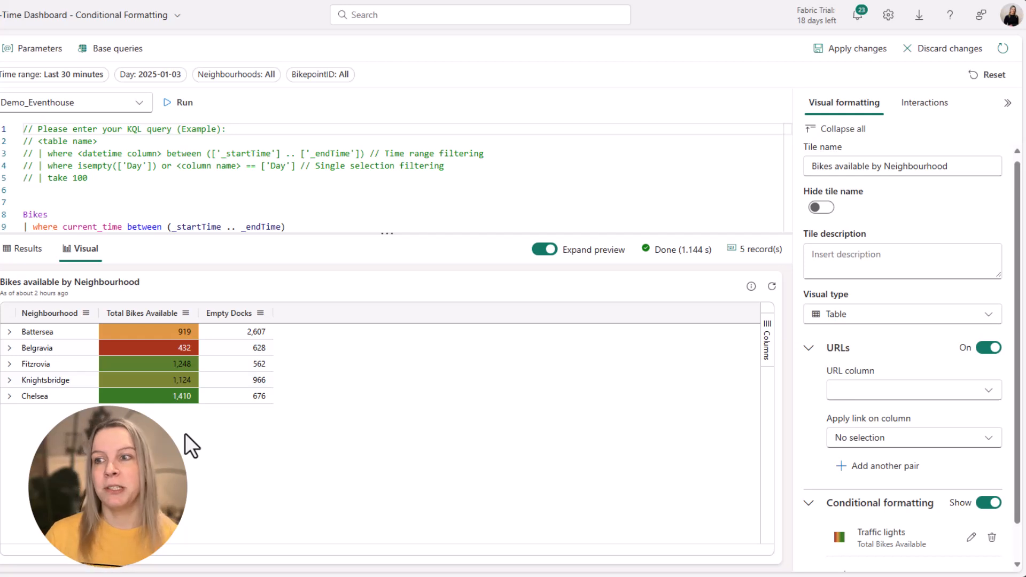
- Set the rule to the Warm theme with reversed colors applied to rows, save it, and apply the tile changes
{"action": "left_click", "coordinate": [972, 537]}
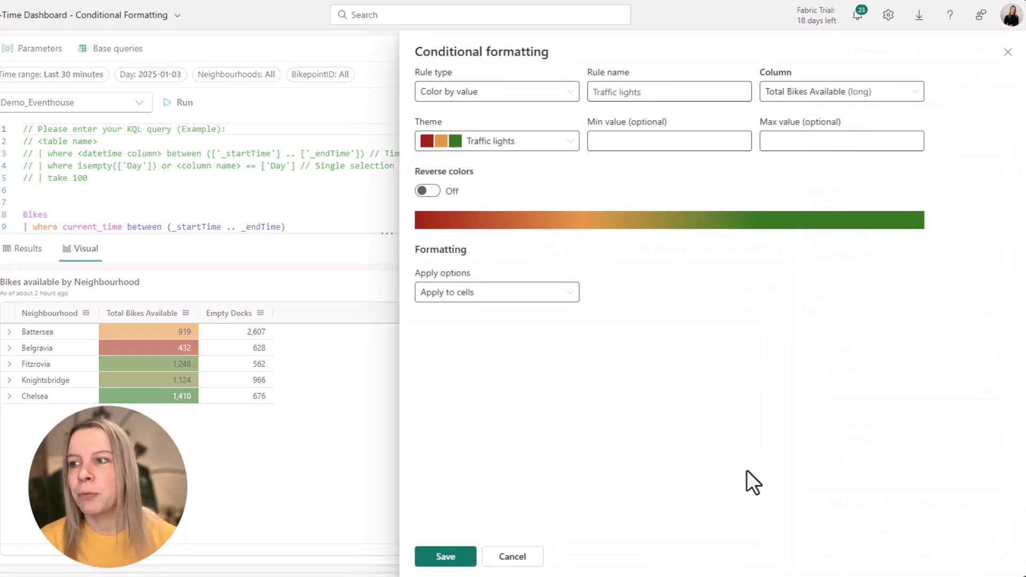
{"action": "left_click", "coordinate": [454, 143]}
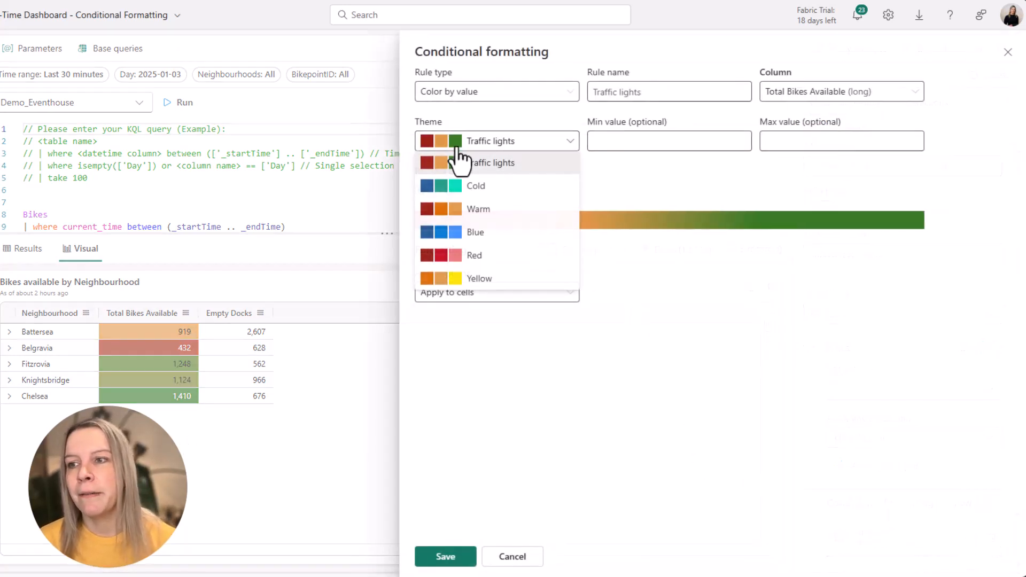
{"action": "left_click", "coordinate": [508, 208]}
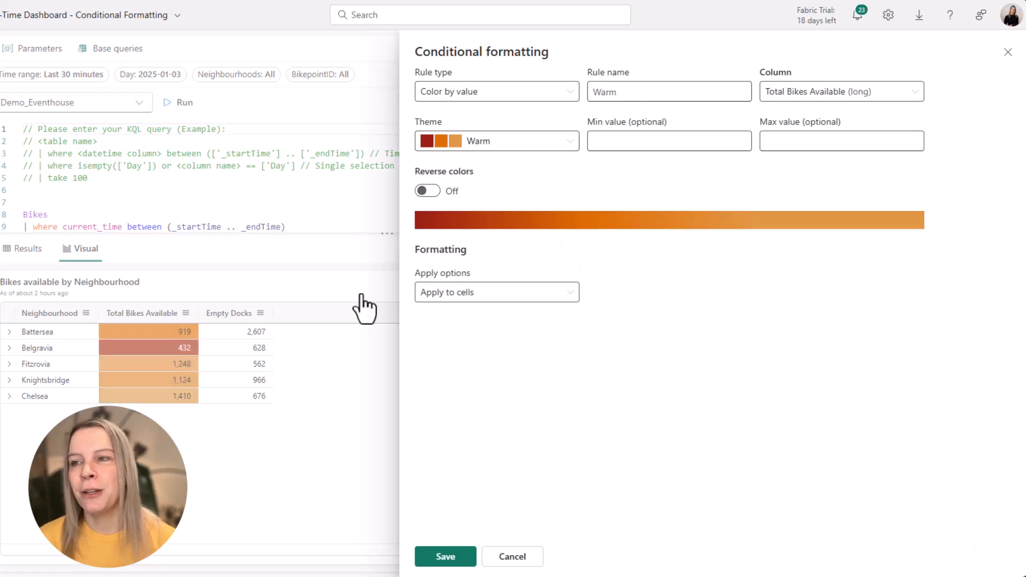
{"action": "left_click", "coordinate": [435, 195]}
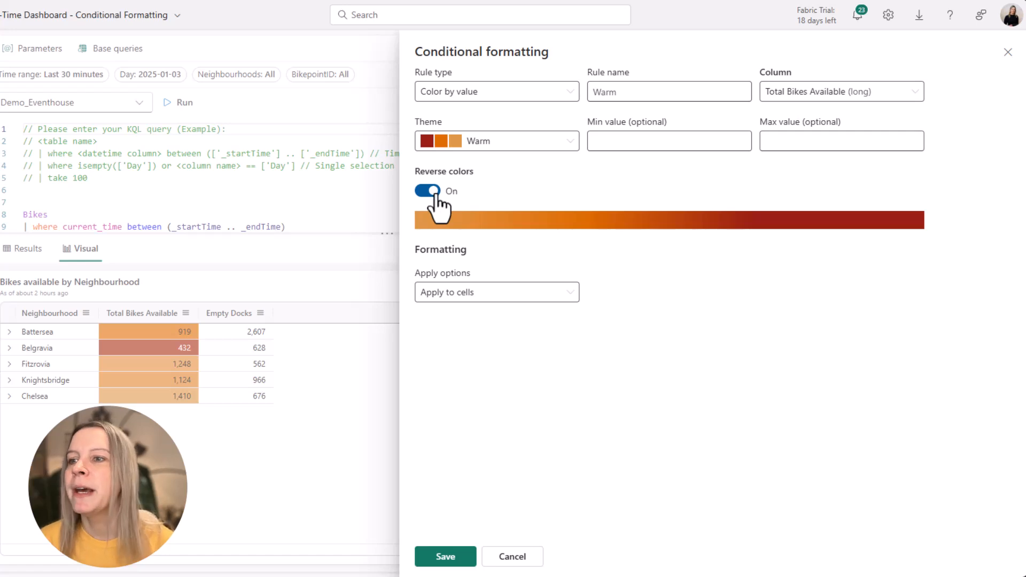
{"action": "left_click", "coordinate": [474, 293]}
{"action": "left_click", "coordinate": [448, 315]}
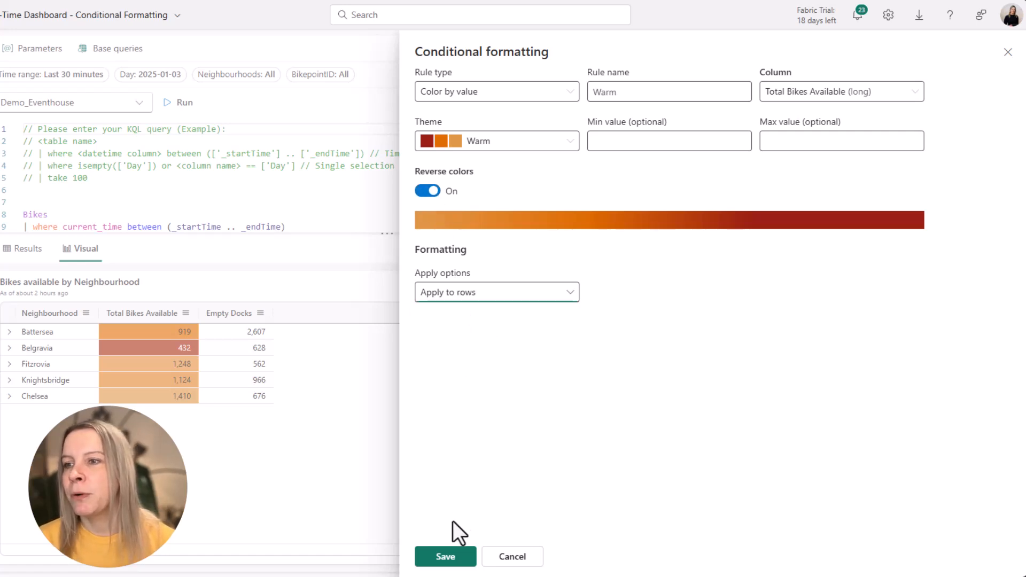
{"action": "left_click", "coordinate": [444, 556]}
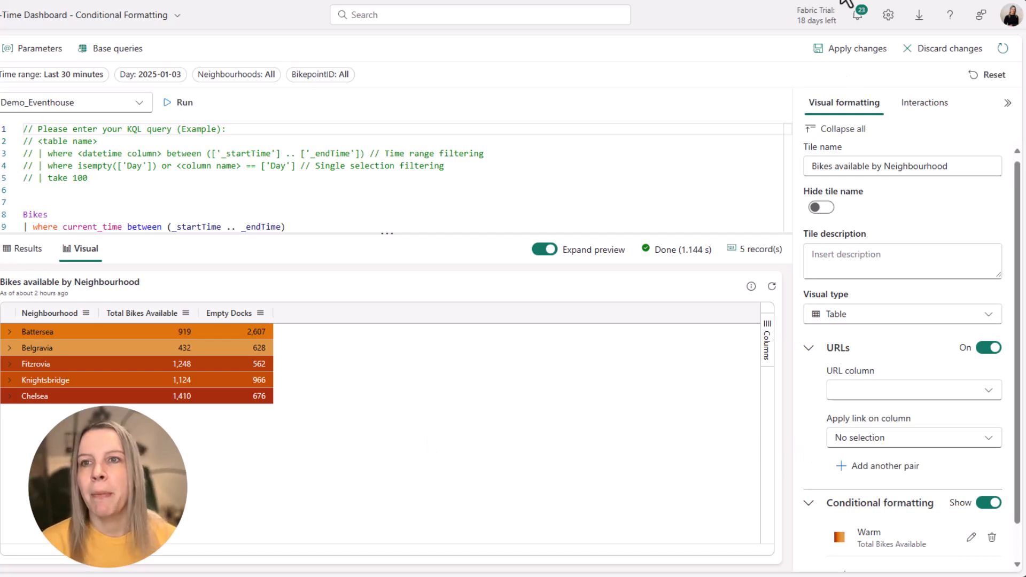
{"action": "left_click", "coordinate": [850, 51]}
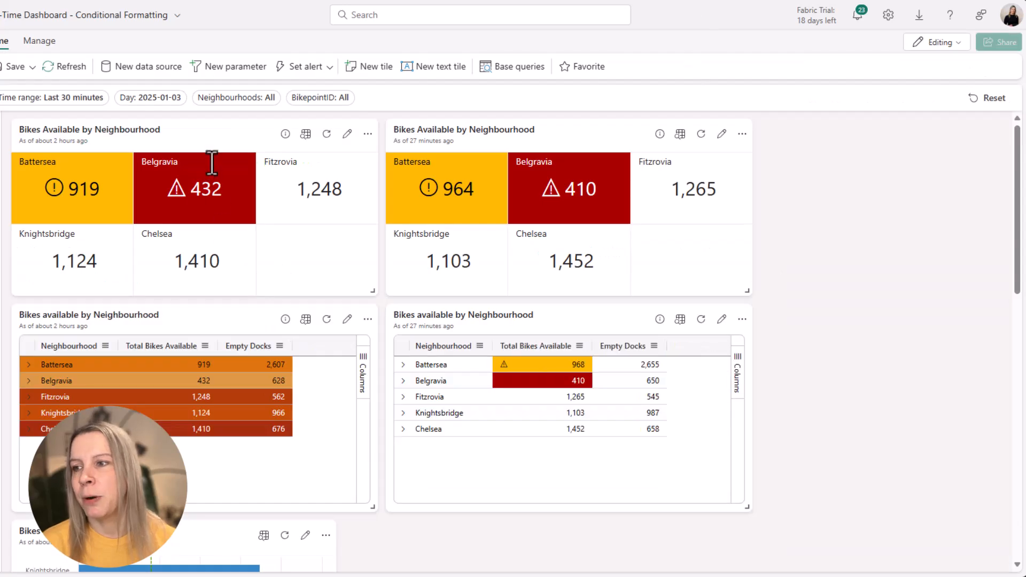